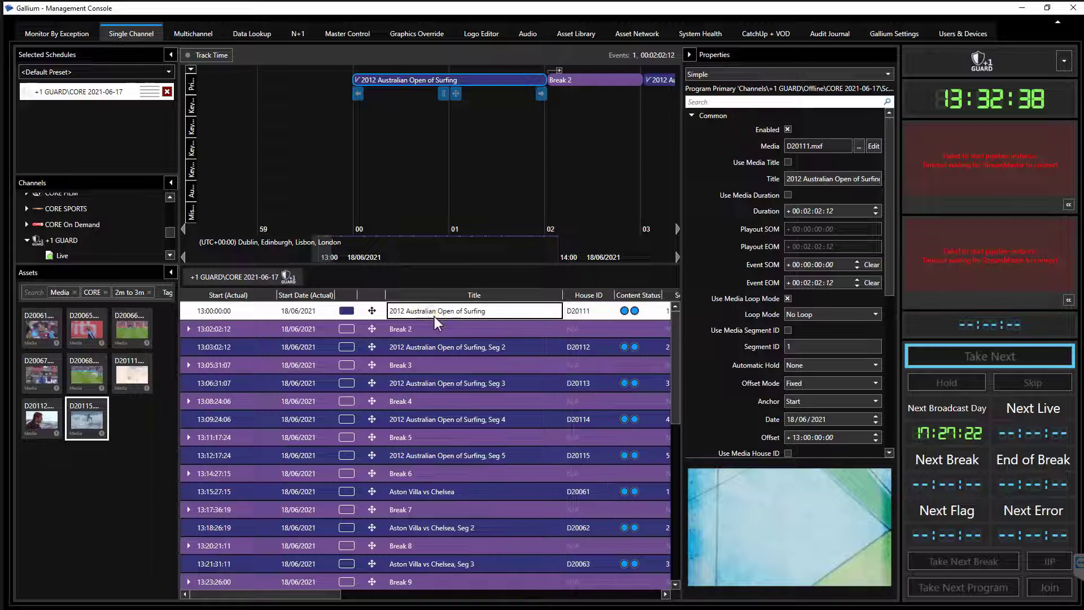
- Insert a Graphic Secondary as a child event of the first 2012 Australian Open of Surfing segment at 13:00:00:00
{"action": "left_click", "coordinate": [416, 311]}
{"action": "right_click", "coordinate": [416, 311]}
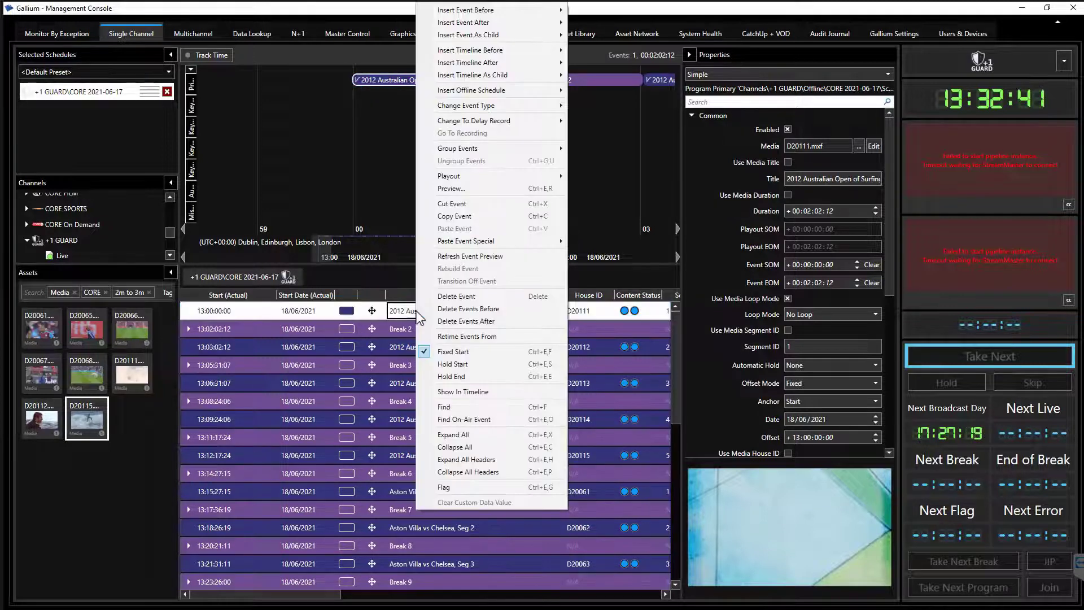
{"action": "mouse_move", "coordinate": [514, 36]}
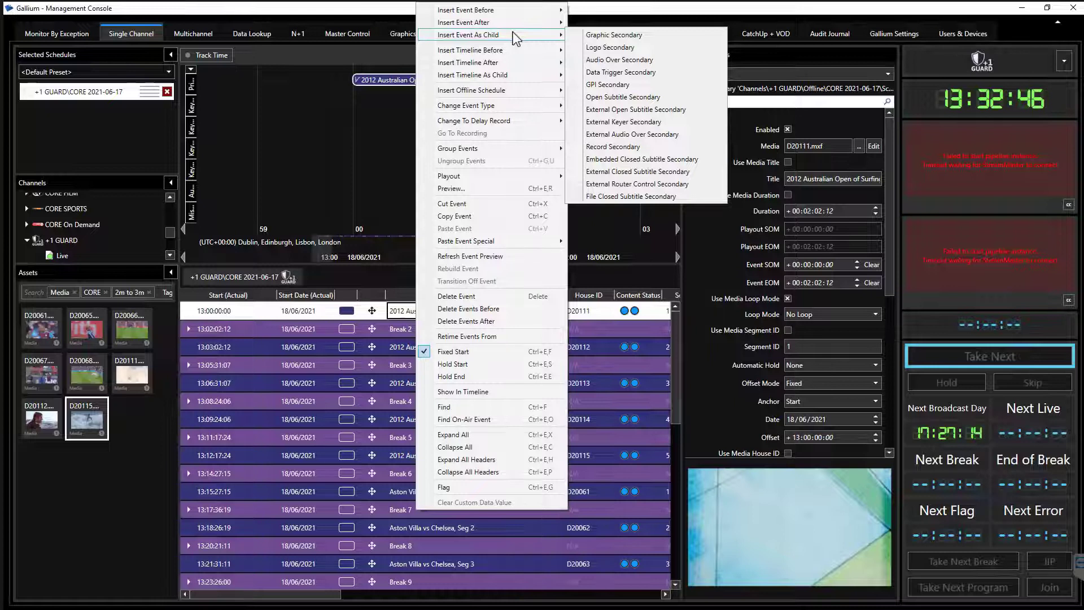
{"action": "left_click", "coordinate": [631, 34]}
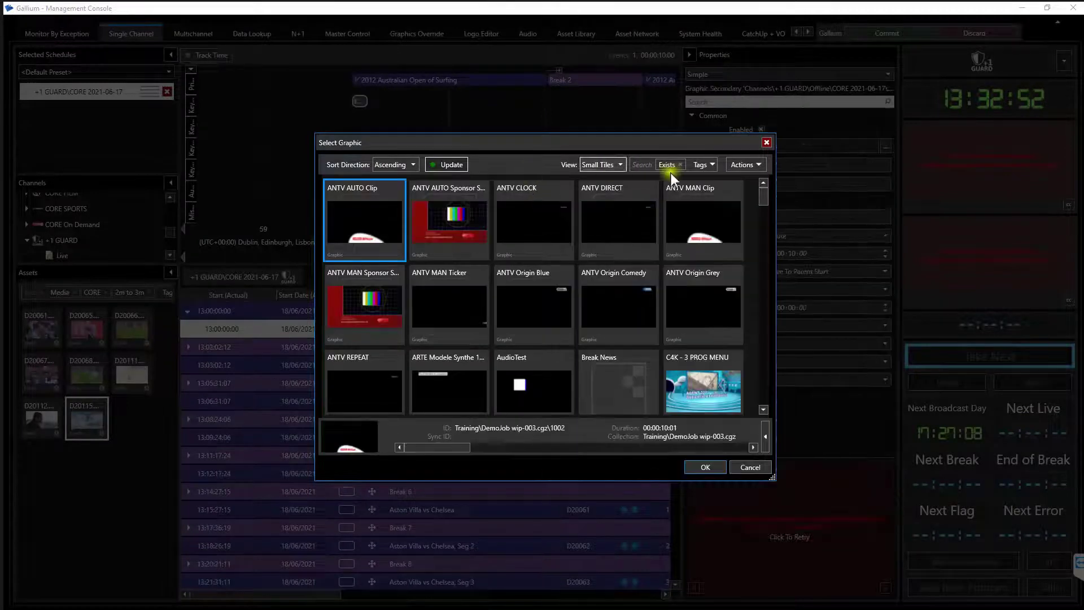
- Filter the available graphics by the CORE channel tag and assign CORE 1 CLOCK to the new child event
{"action": "left_click", "coordinate": [700, 169]}
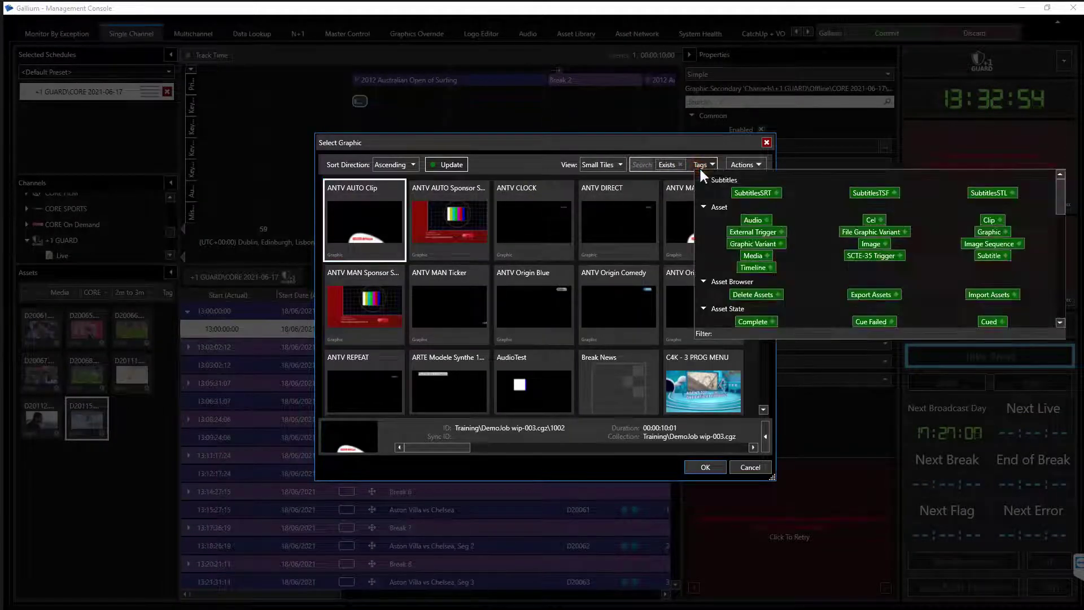
{"action": "scroll", "coordinate": [827, 251], "scroll_direction": "down", "scroll_amount": 6}
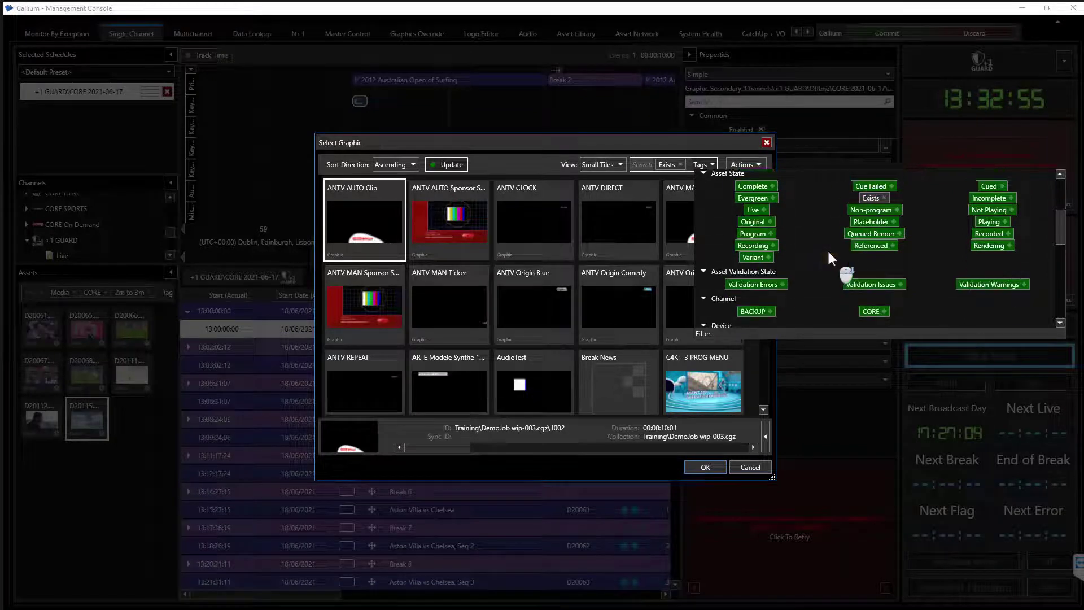
{"action": "scroll", "coordinate": [827, 249], "scroll_direction": "up", "scroll_amount": 2}
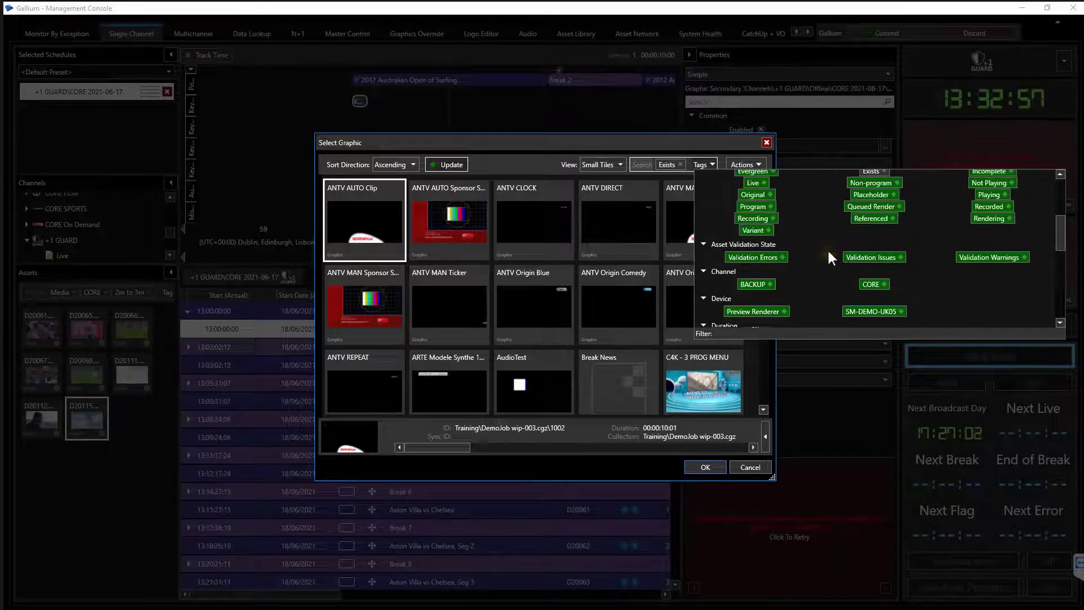
{"action": "left_click", "coordinate": [869, 285]}
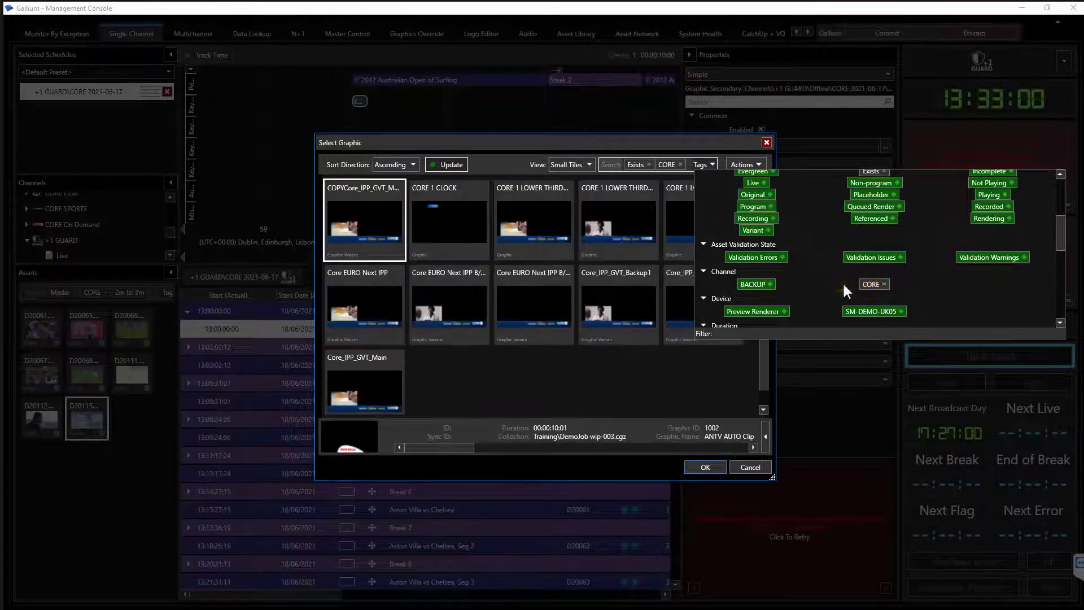
{"action": "left_click", "coordinate": [551, 372]}
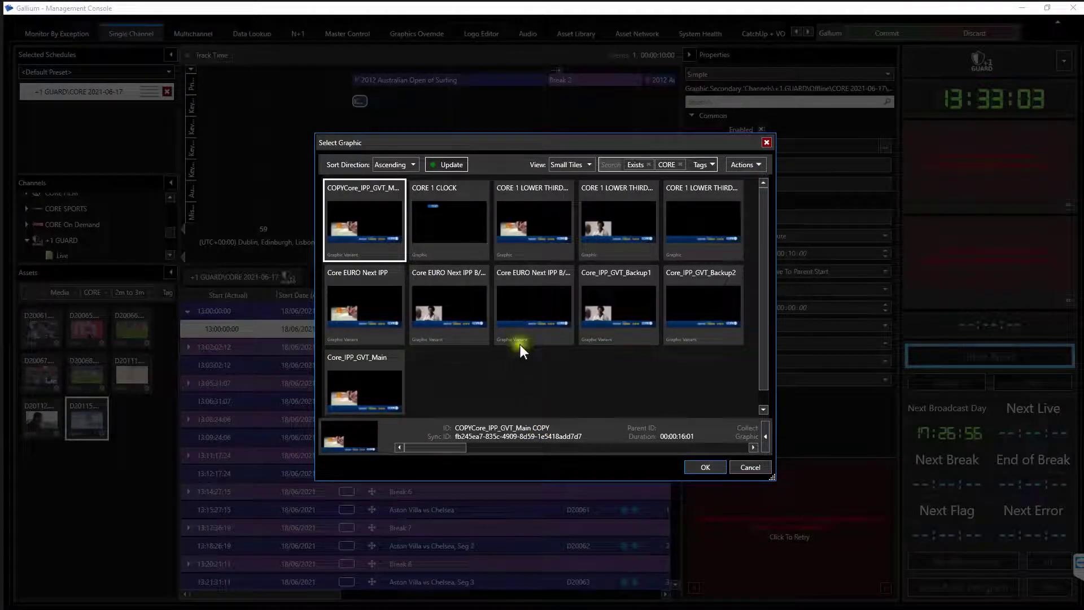
{"action": "left_click", "coordinate": [460, 216]}
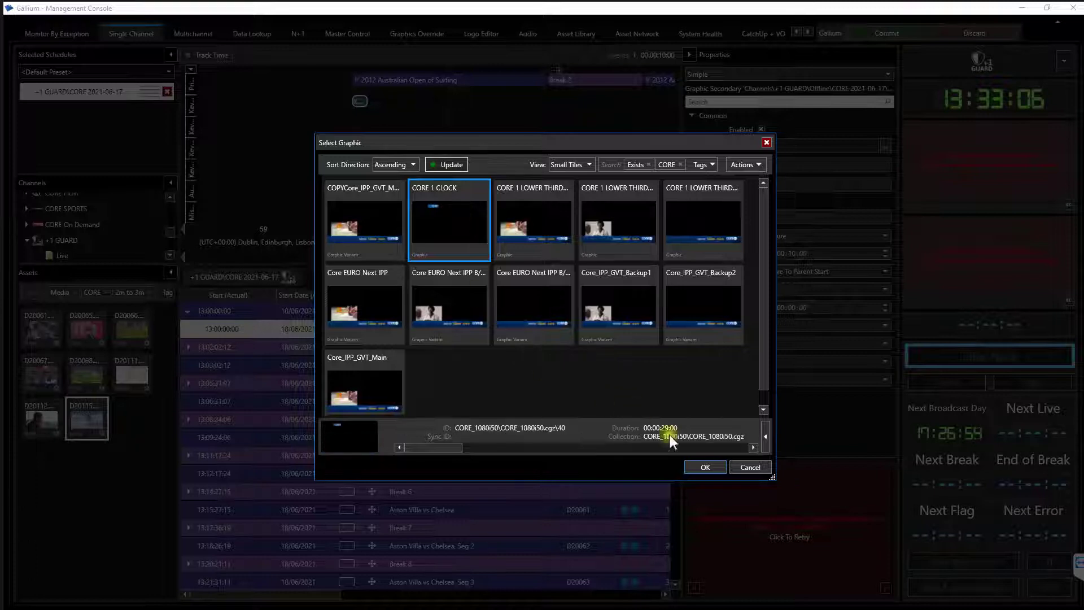
{"action": "left_click", "coordinate": [700, 467]}
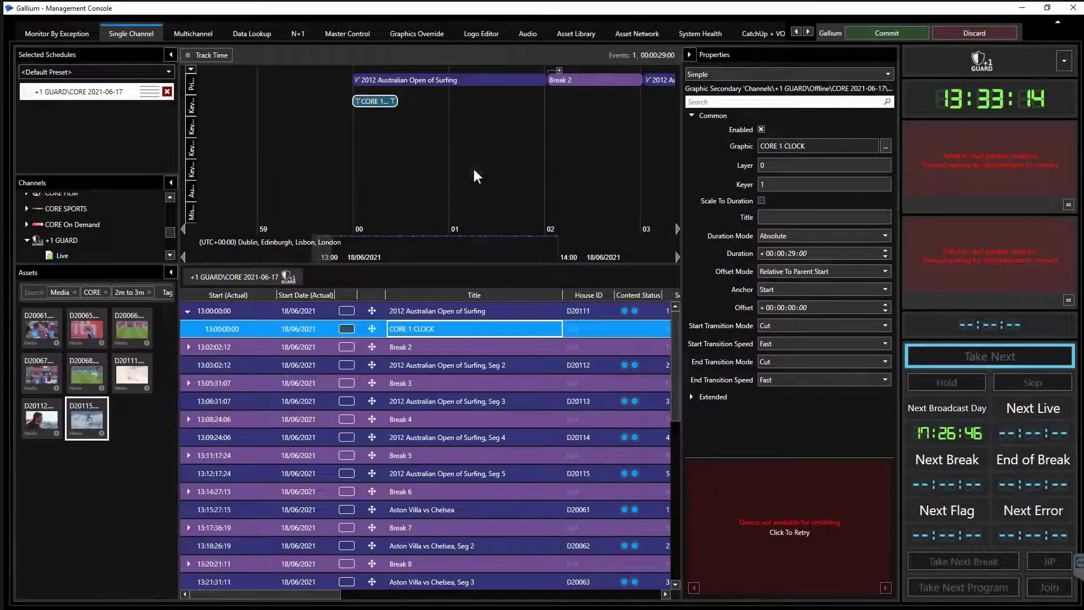
- Set the CORE 1 CLOCK event's offset to 5 seconds from the parent start
{"action": "mouse_move", "coordinate": [371, 75]}
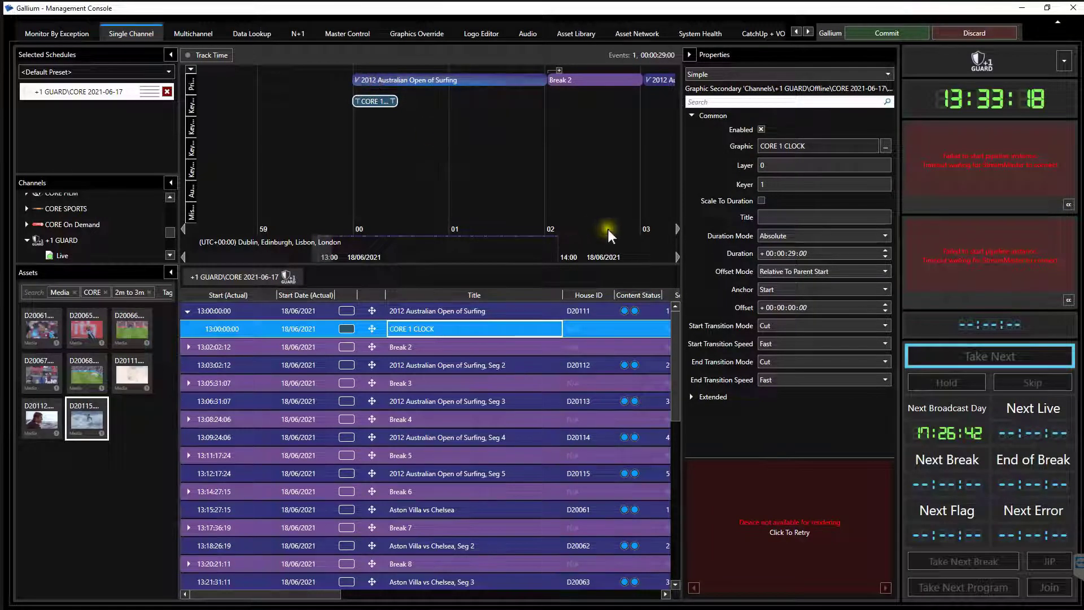
{"action": "left_click", "coordinate": [796, 311]}
{"action": "type", "text": "05"}
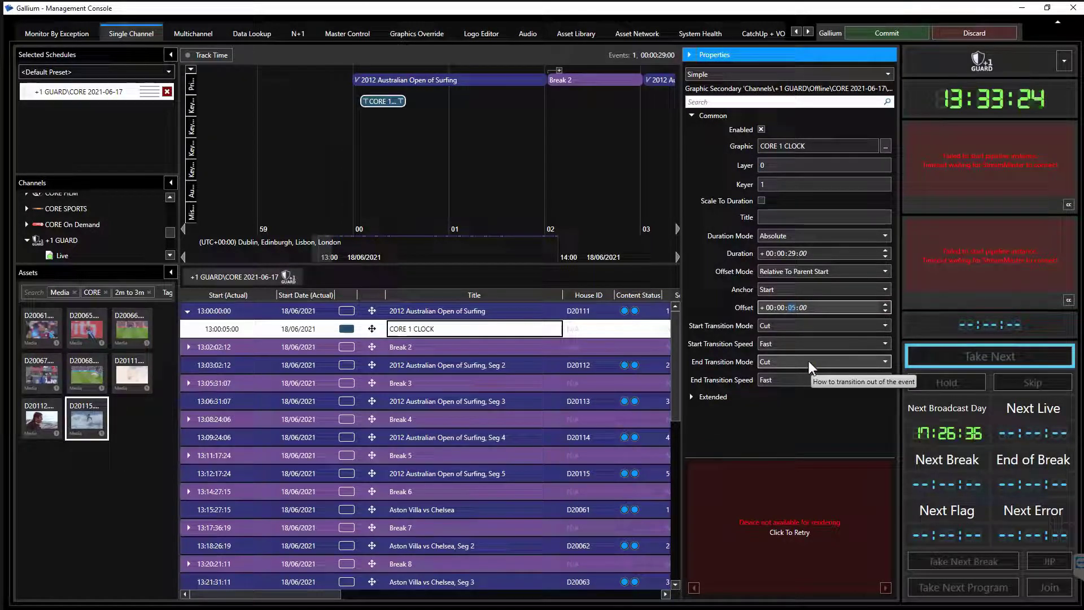
- Set the CORE 1 CLOCK event's keyer to 2 and commit the schedule changes
{"action": "left_click", "coordinate": [796, 184]}
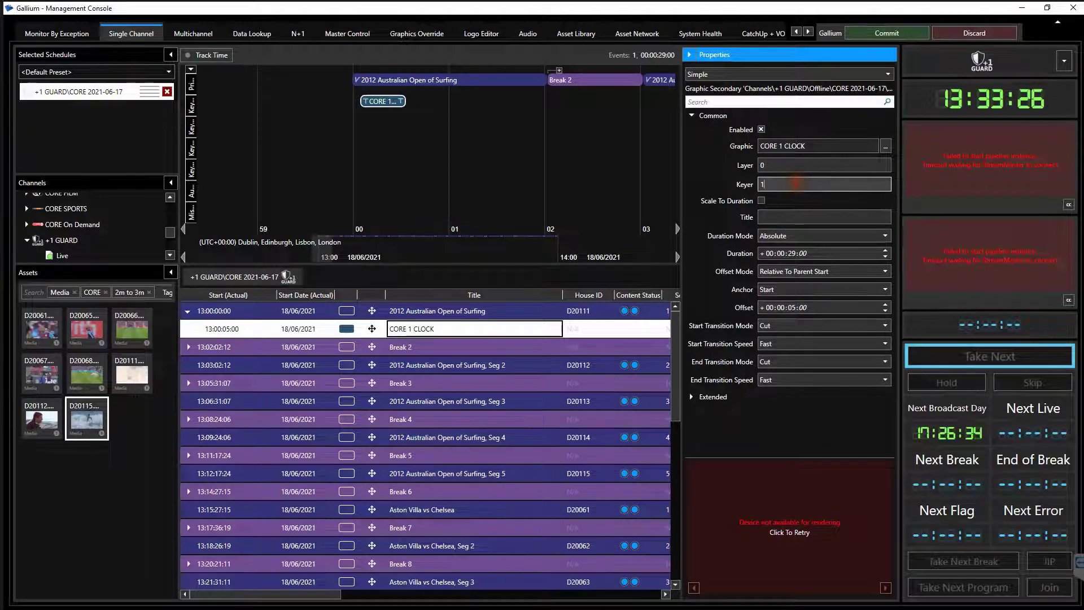
{"action": "key", "text": "BackSpace"}
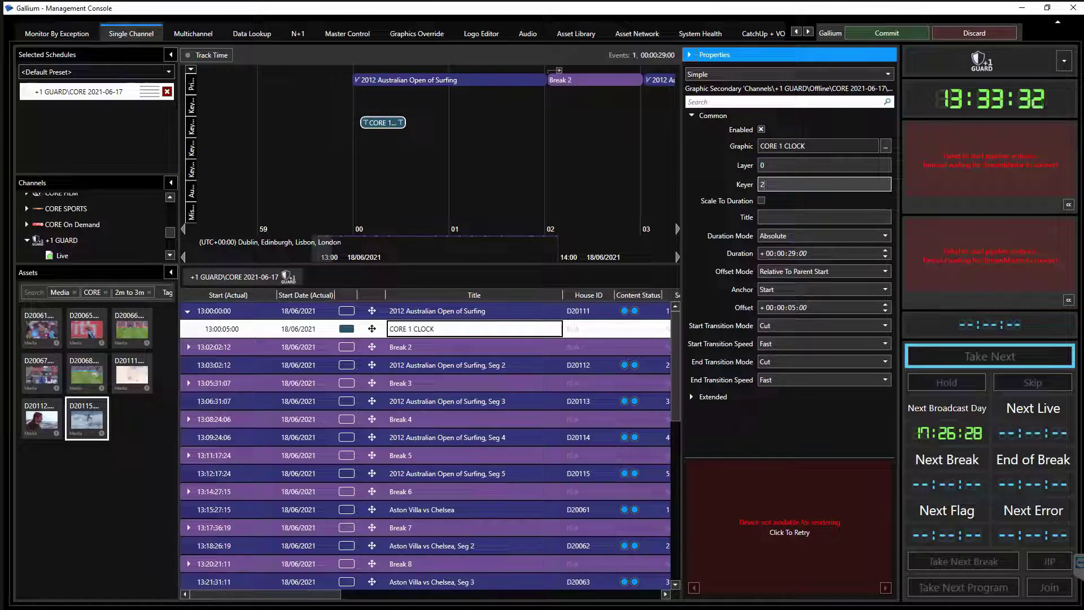
{"action": "left_click", "coordinate": [895, 35]}
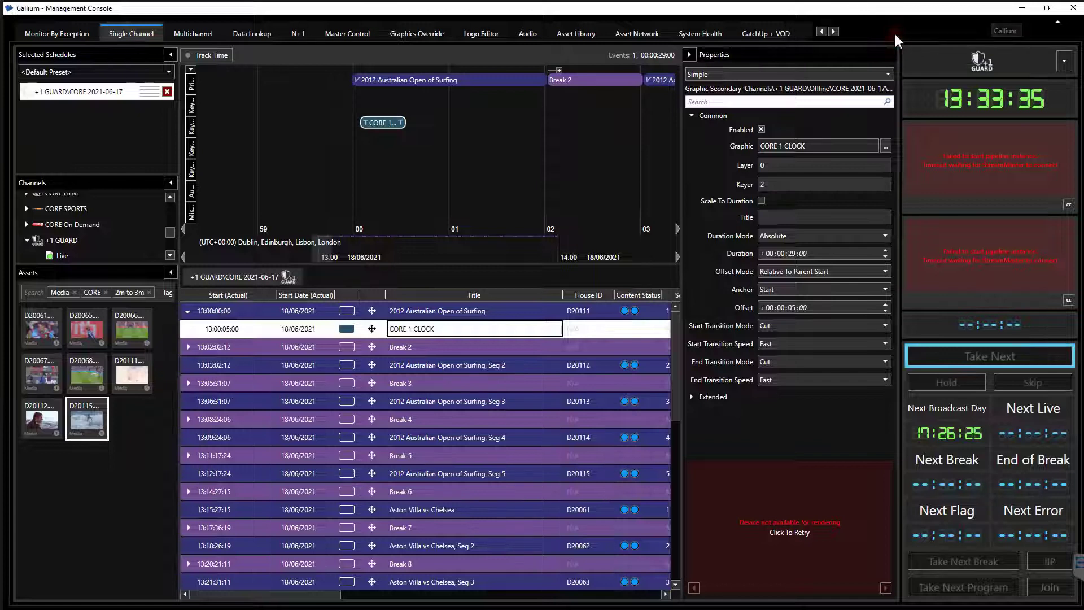
- Add another Graphic Secondary child to the first surfing segment, searching for IPP_GVT and choosing Core_IPP_GVT_Backup2
{"action": "right_click", "coordinate": [426, 79]}
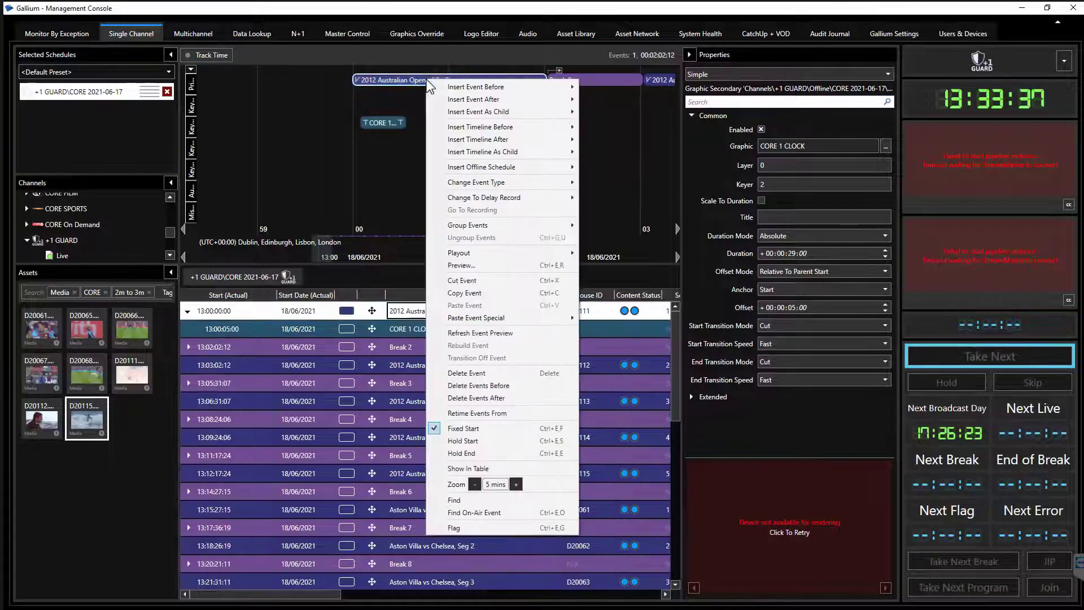
{"action": "mouse_move", "coordinate": [568, 112]}
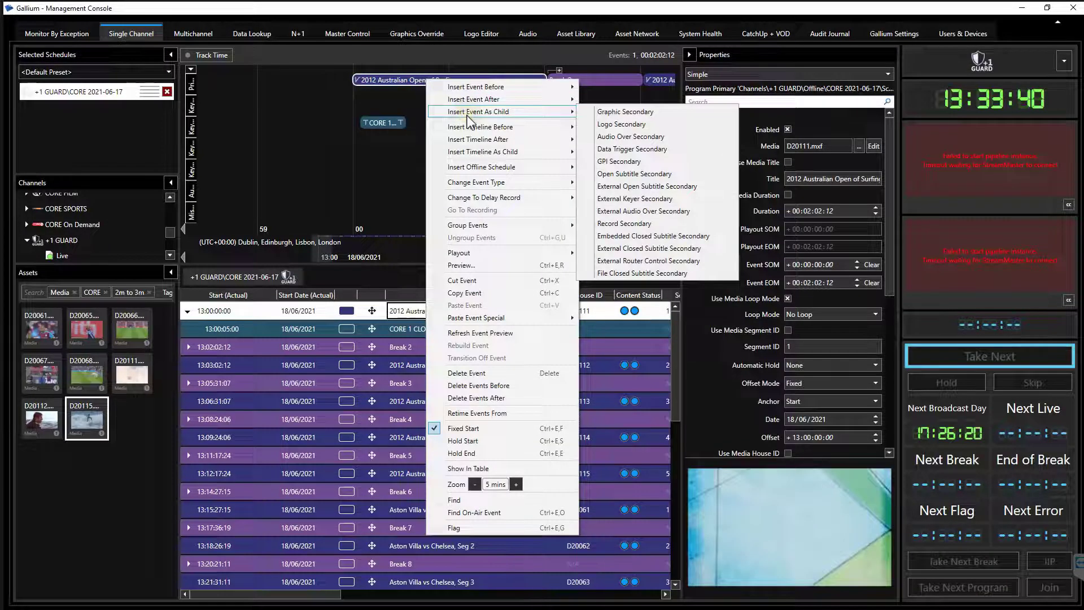
{"action": "left_click", "coordinate": [632, 111]}
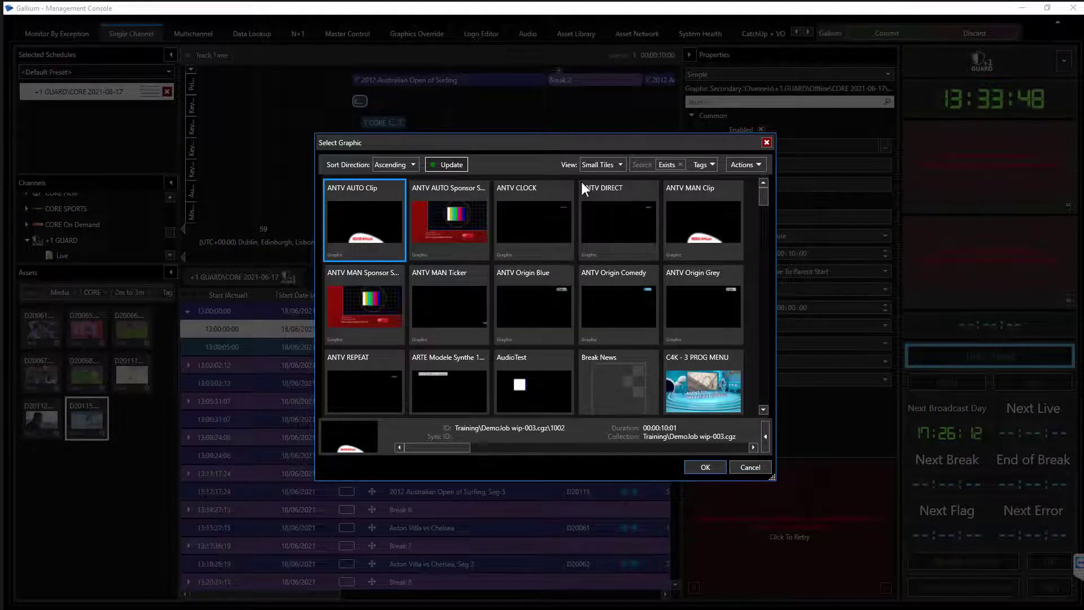
{"action": "left_click", "coordinate": [637, 164]}
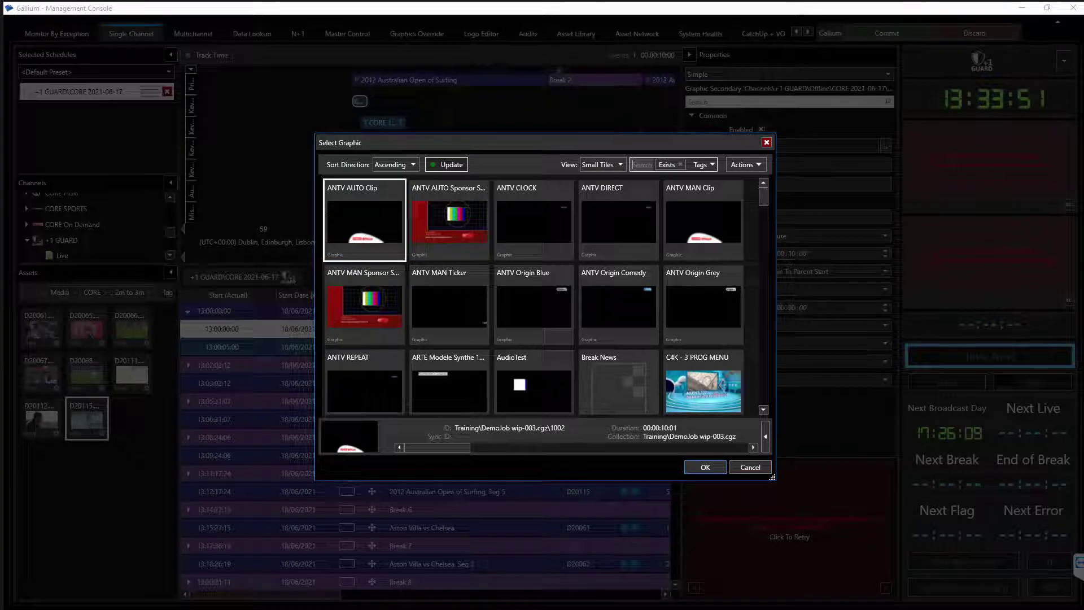
{"action": "type", "text": "IPP_GVT"}
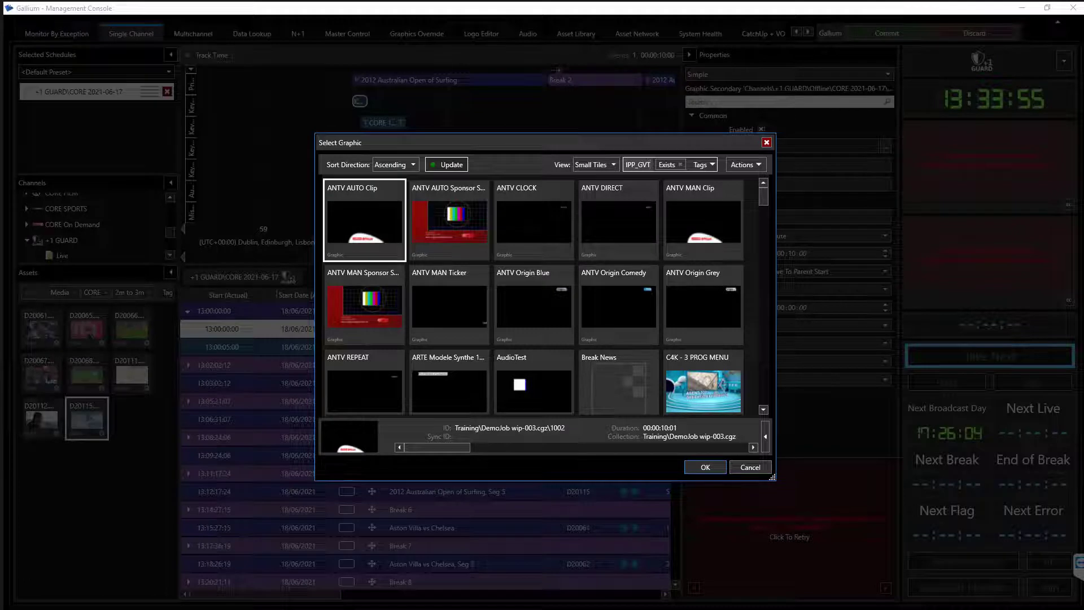
{"action": "key", "text": "Return"}
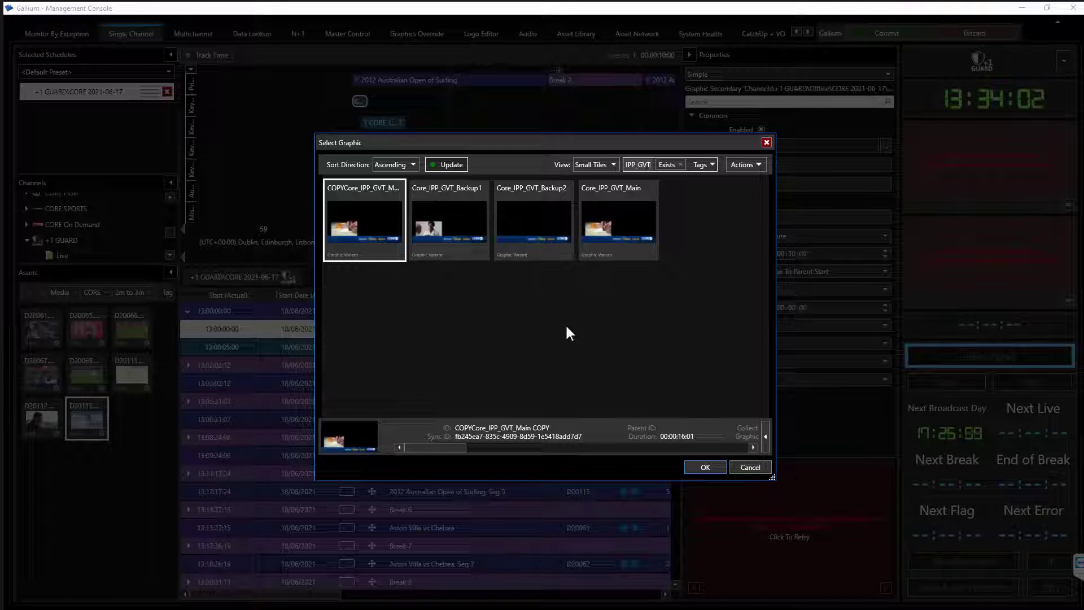
{"action": "left_click", "coordinate": [538, 209]}
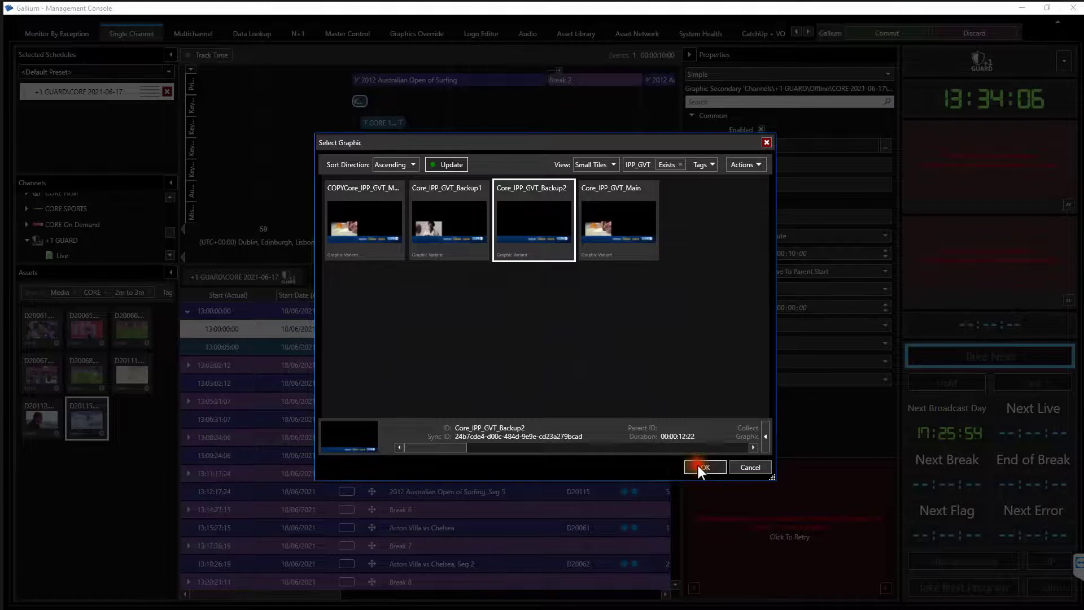
{"action": "left_click", "coordinate": [701, 467]}
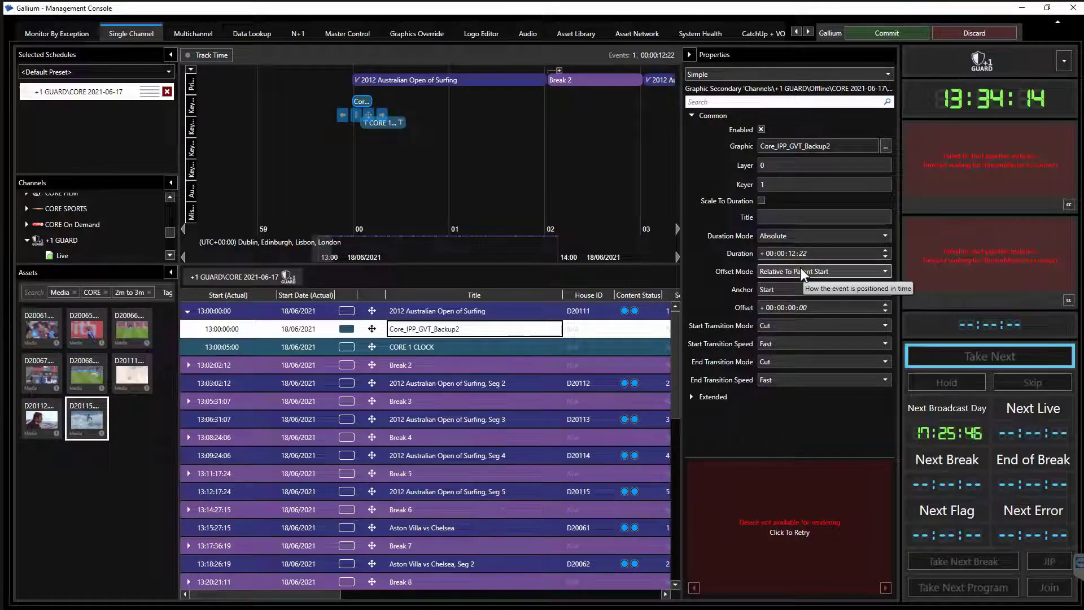
- Set the Core_IPP_GVT_Backup2 event's offset to 17 seconds from the parent start
{"action": "left_click", "coordinate": [778, 303]}
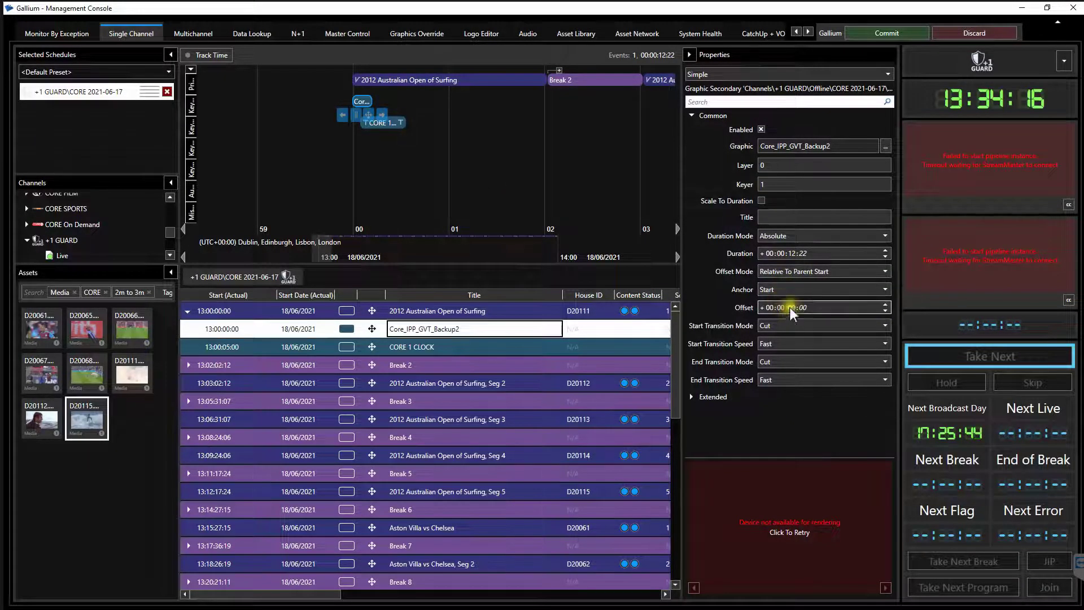
{"action": "left_click", "coordinate": [790, 308]}
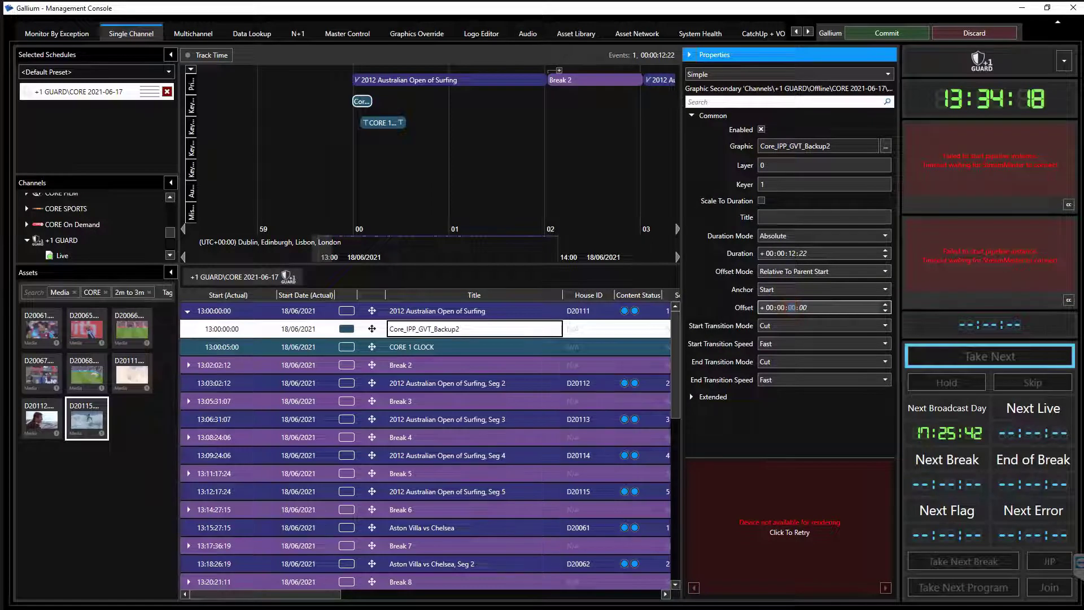
{"action": "type", "text": "17"}
{"action": "key", "text": "Return"}
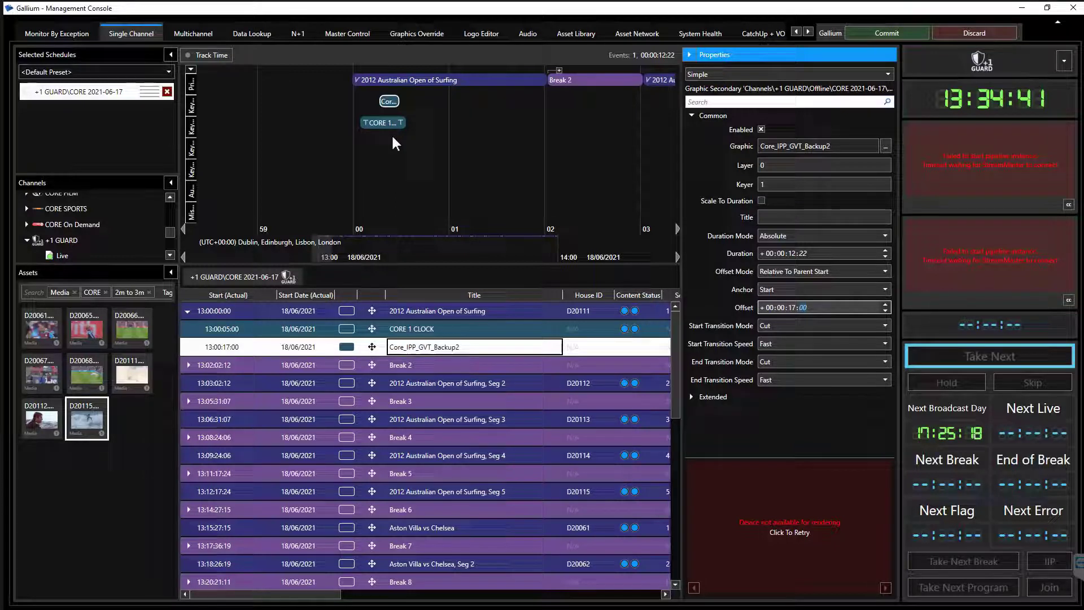
- Add a Graphic Secondary child to the first surfing segment, searching for IPP_GVT and choosing Core_IPP_GVT_Main
{"action": "left_click", "coordinate": [476, 74]}
{"action": "mouse_move", "coordinate": [395, 125]}
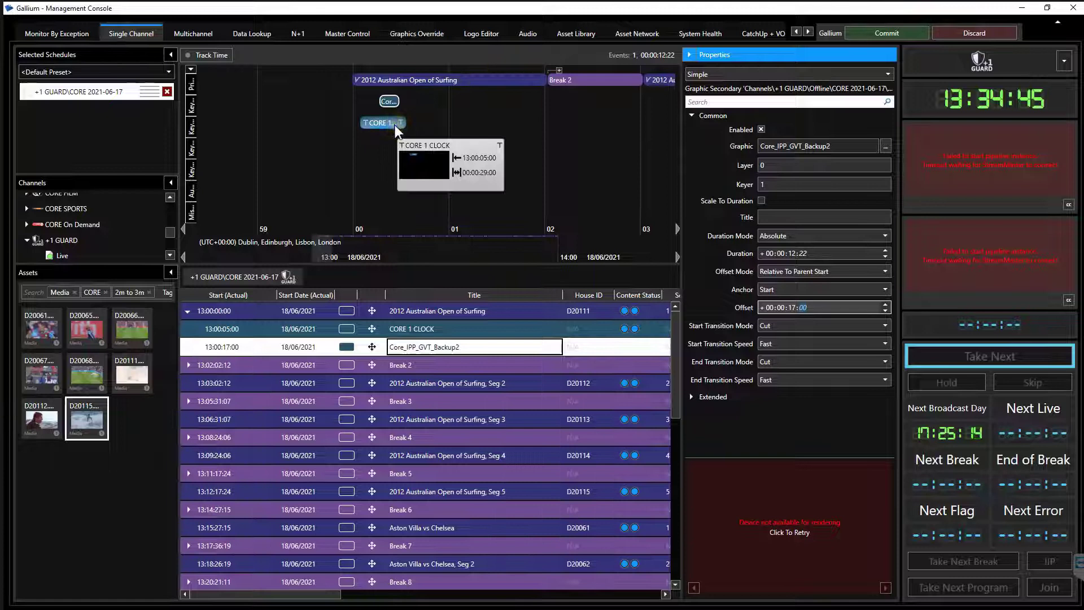
{"action": "left_click", "coordinate": [497, 78]}
{"action": "right_click", "coordinate": [497, 78]}
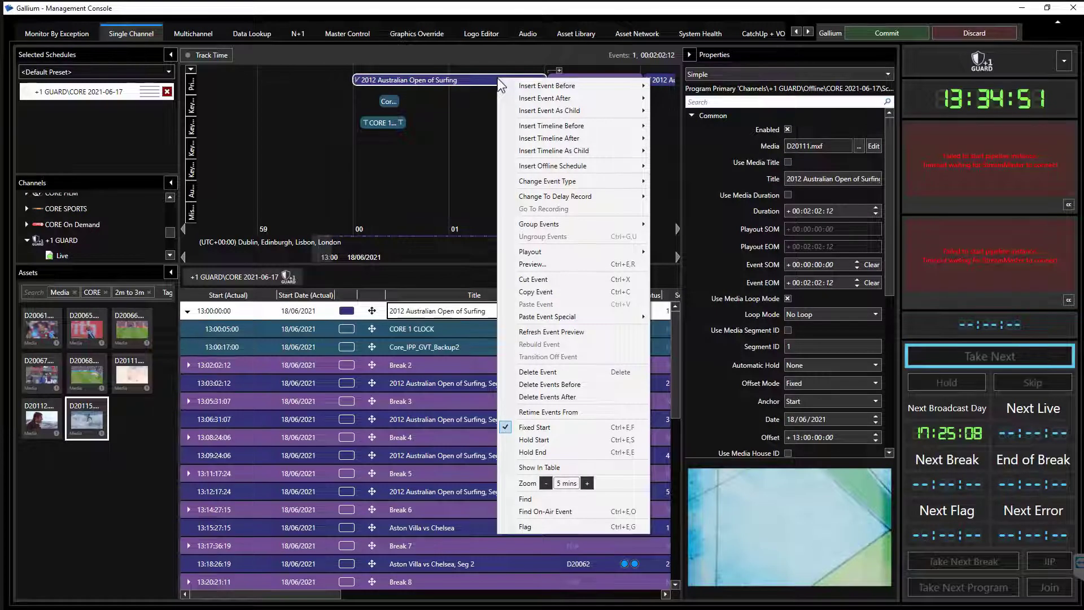
{"action": "mouse_move", "coordinate": [562, 111]}
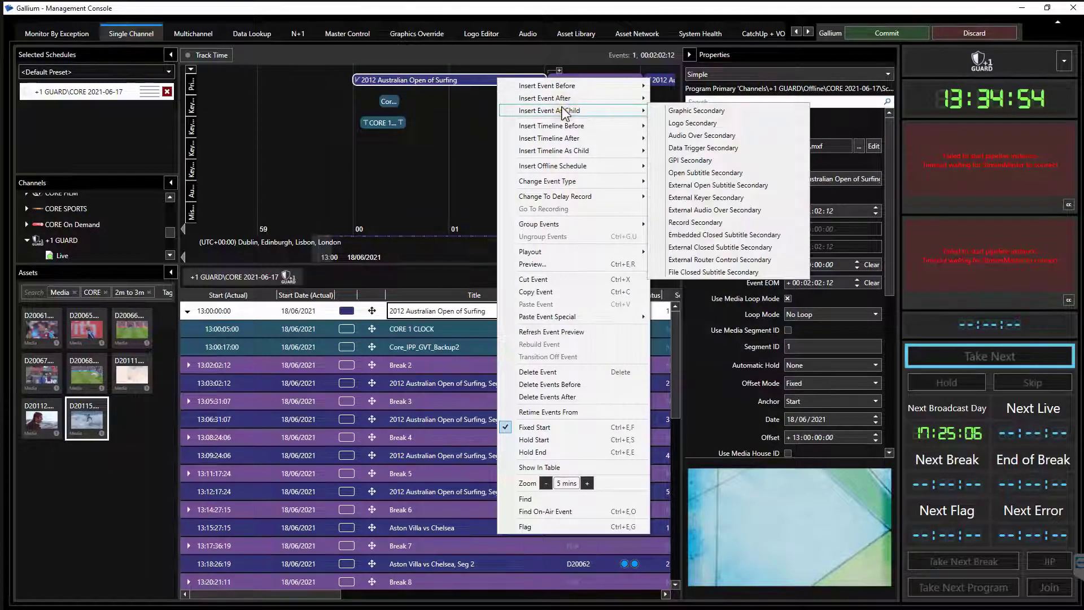
{"action": "left_click", "coordinate": [701, 111]}
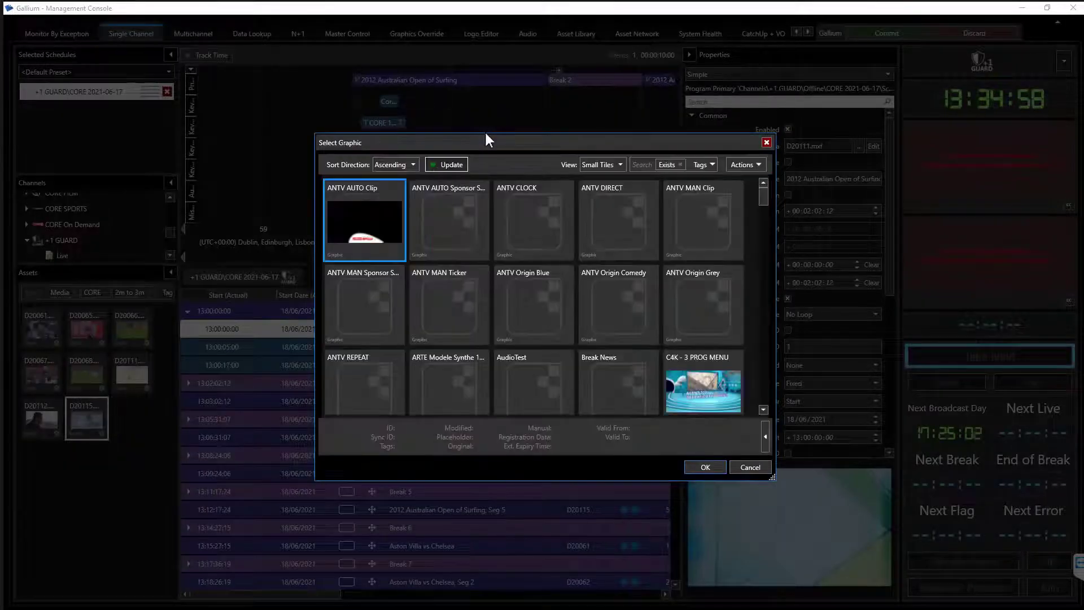
{"action": "left_click", "coordinate": [643, 164]}
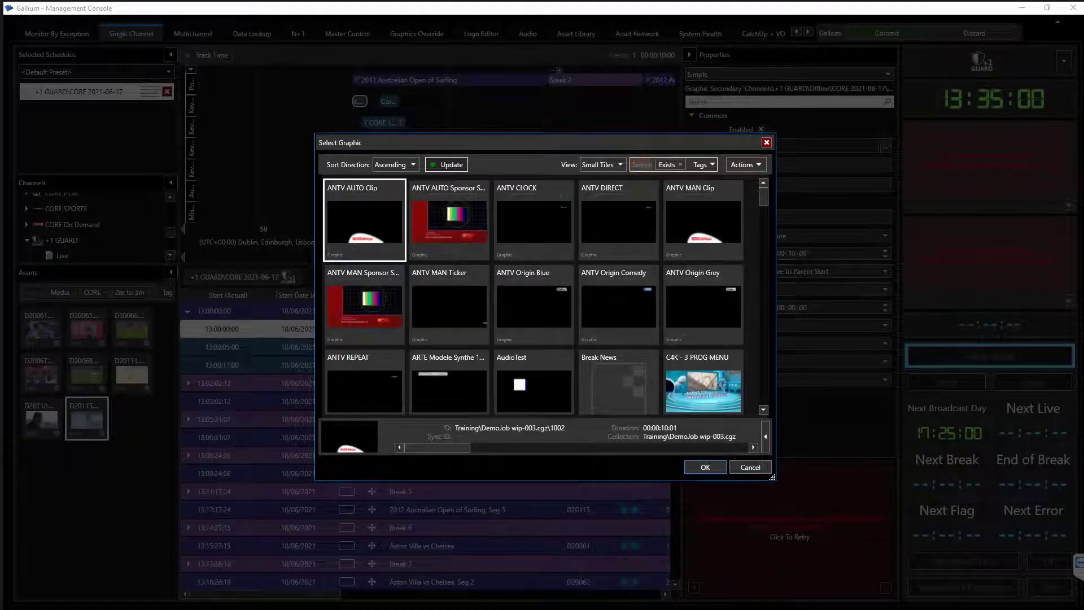
{"action": "type", "text": "IPP_GVT"}
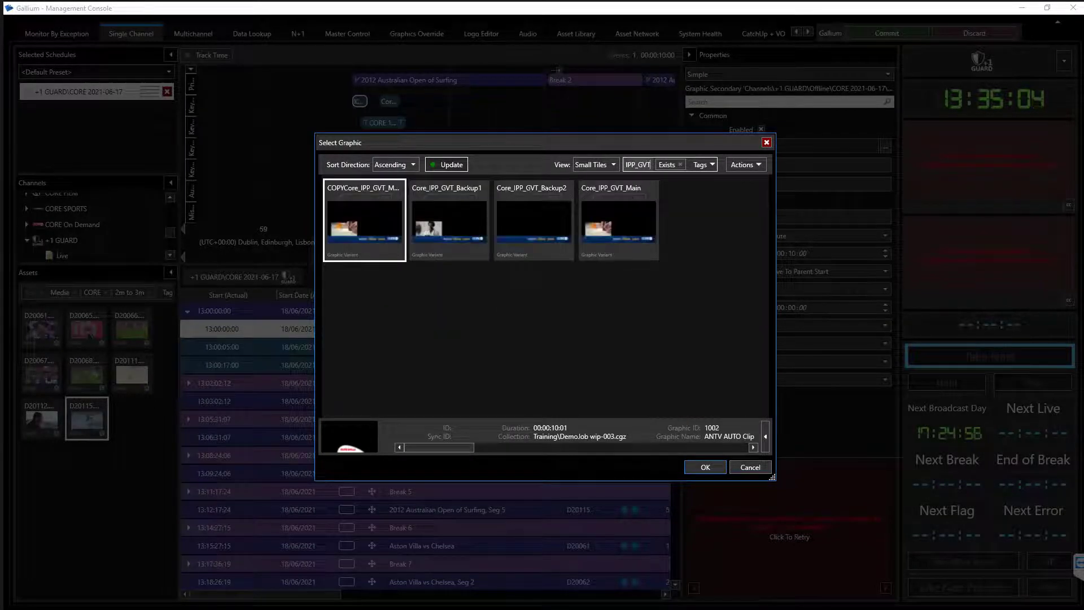
{"action": "left_click", "coordinate": [638, 210]}
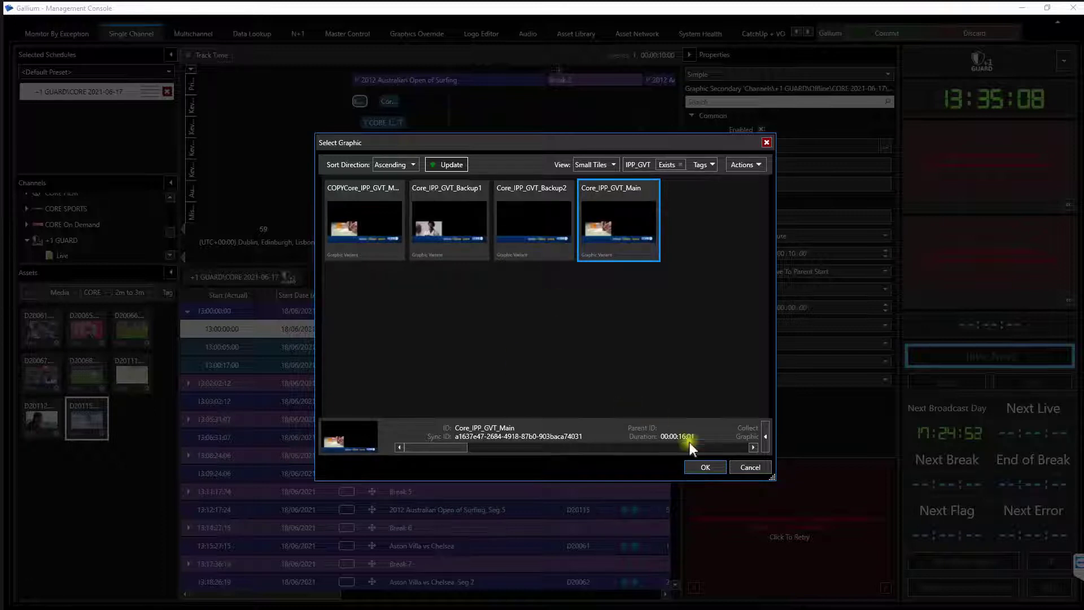
{"action": "left_click", "coordinate": [705, 467]}
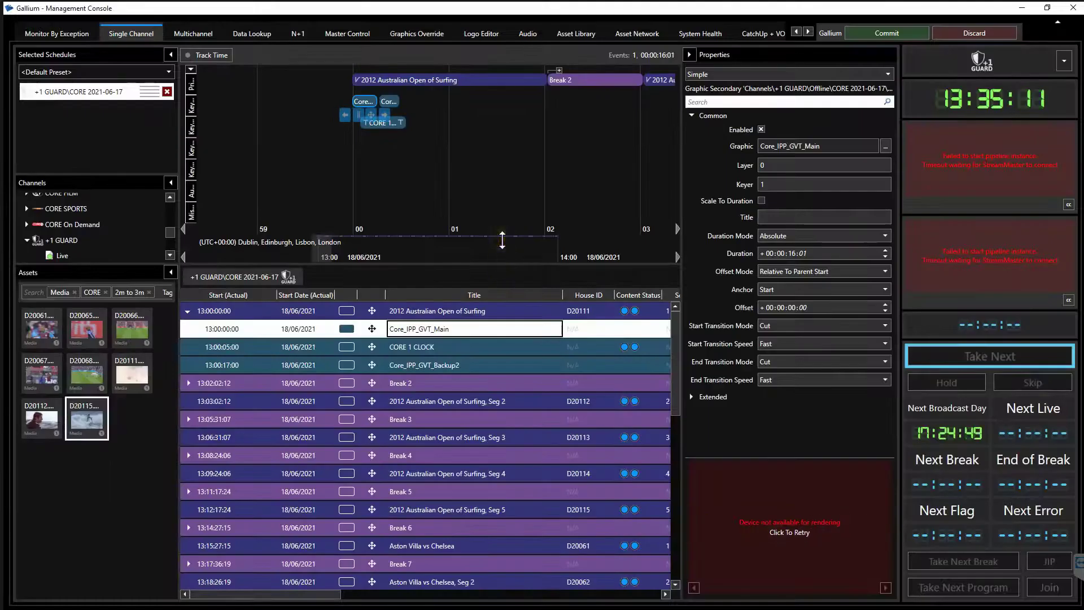
- Set the Core_IPP_GVT_Main event's offset mode to Relative To Parent End and its anchor to End
{"action": "left_click", "coordinate": [810, 272]}
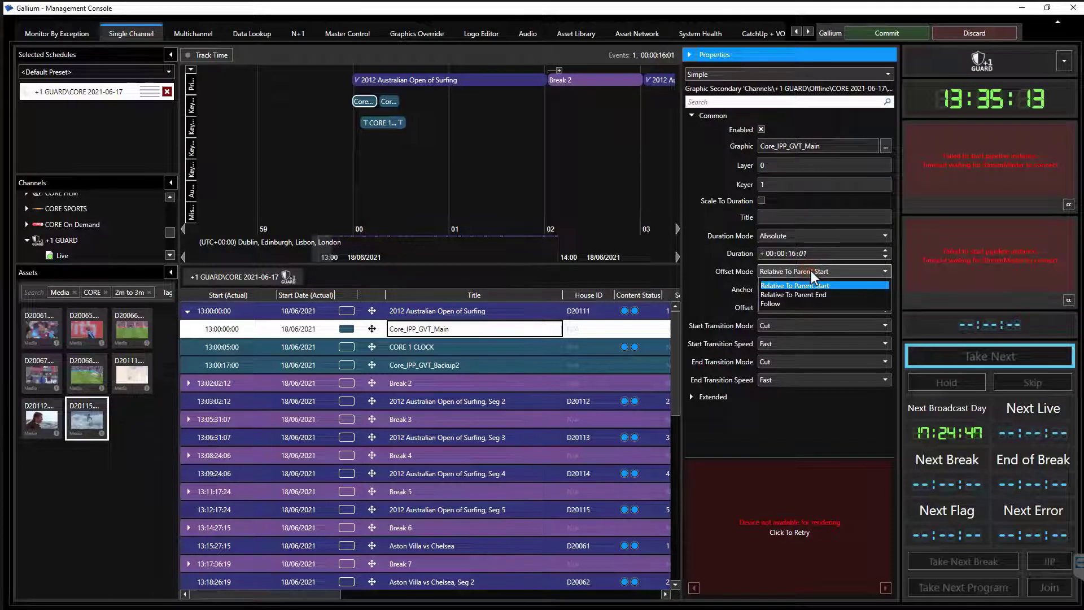
{"action": "left_click", "coordinate": [811, 294]}
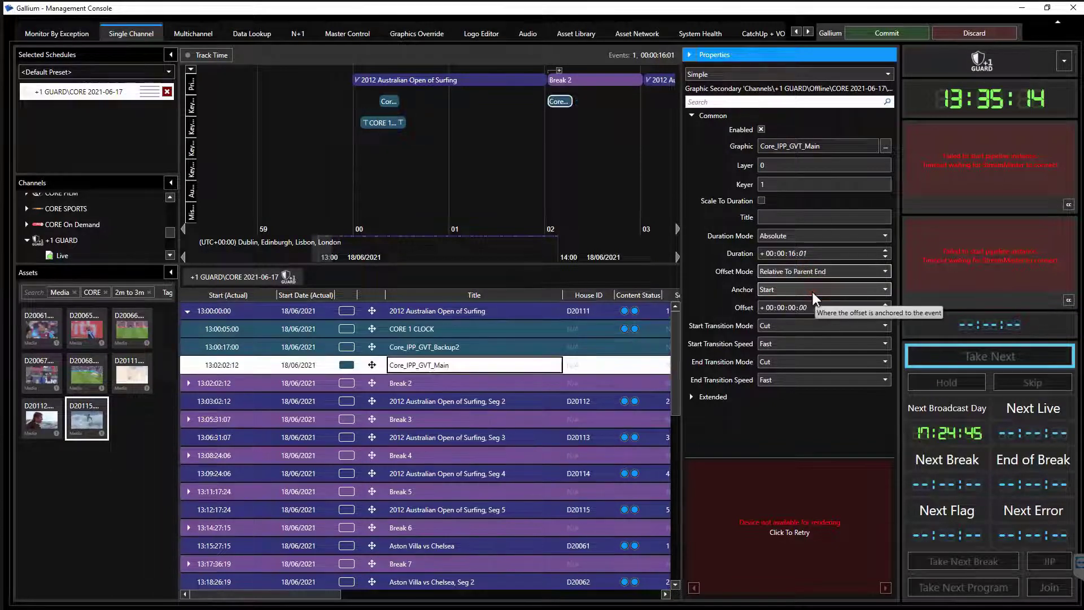
{"action": "left_click", "coordinate": [809, 292]}
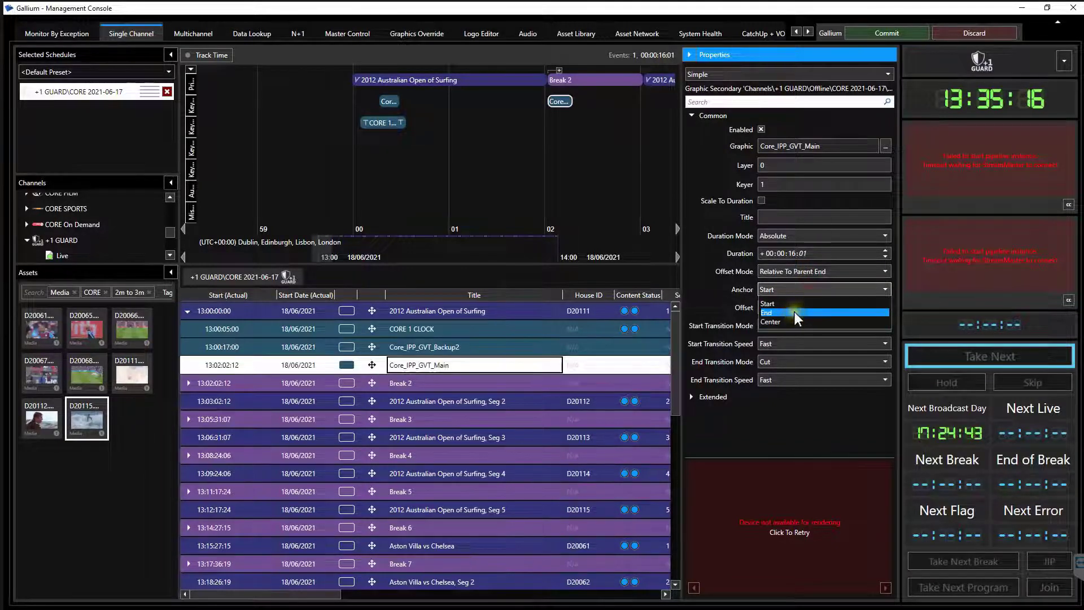
{"action": "left_click", "coordinate": [794, 312]}
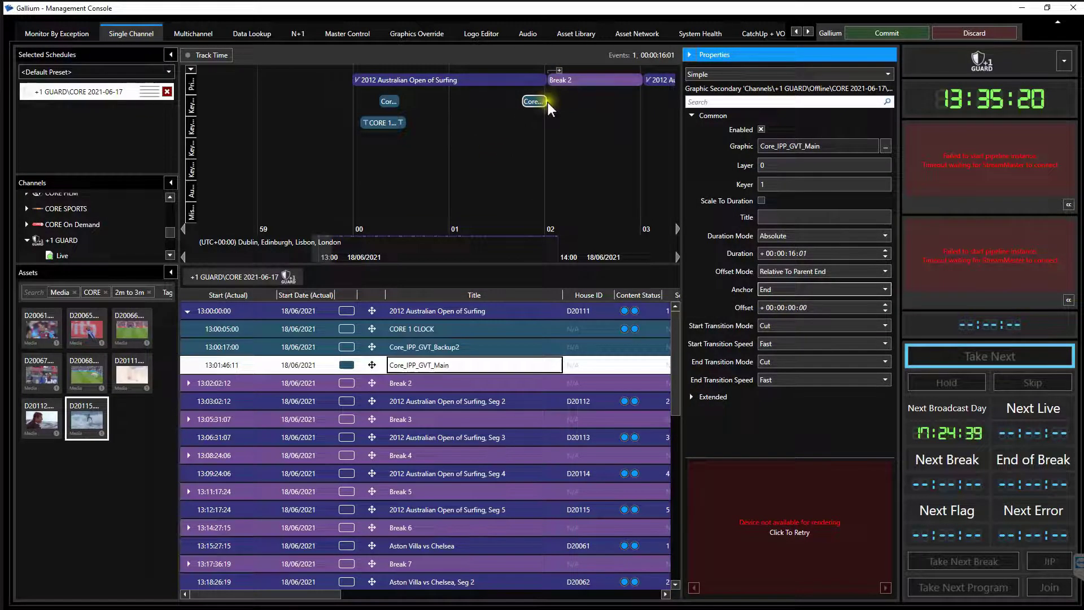
- Offset the Core_IPP_GVT_Main event by minus 30 seconds from the parent end and commit the schedule changes
{"action": "left_click", "coordinate": [792, 308]}
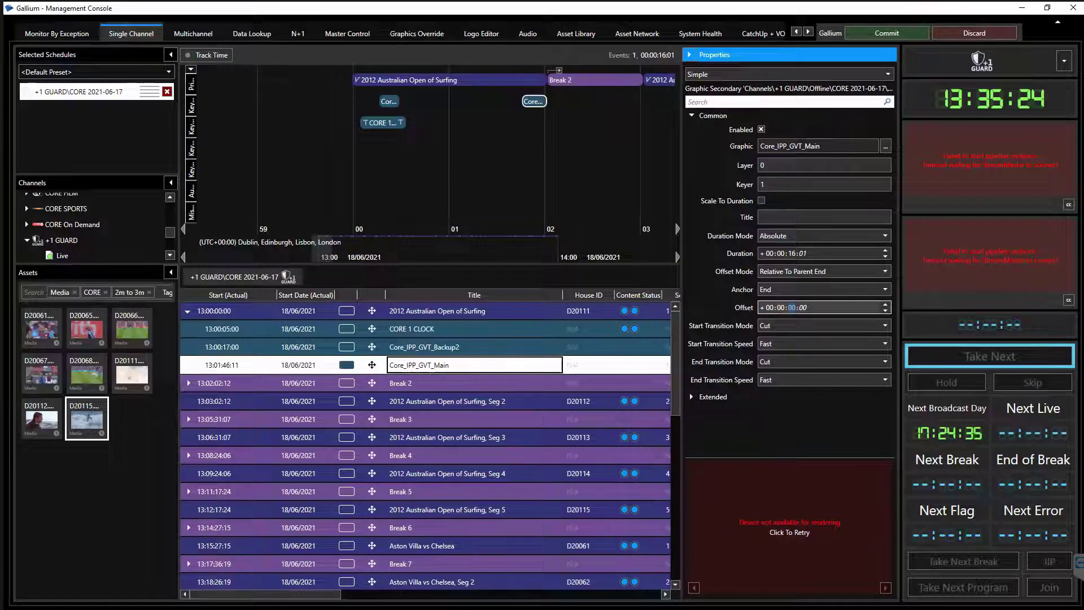
{"action": "key", "text": "minus"}
{"action": "type", "text": "30"}
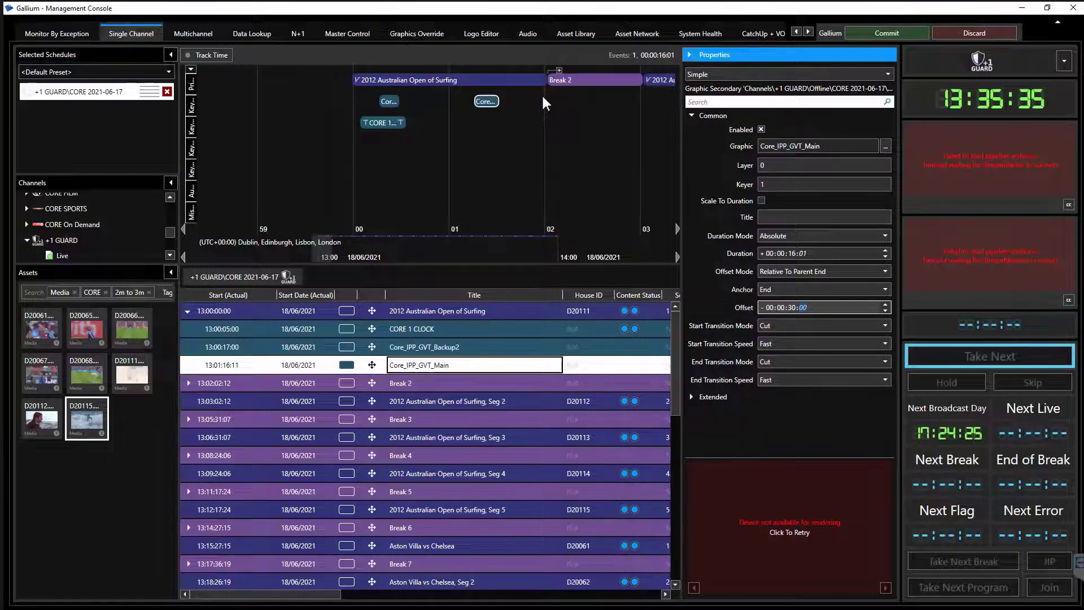
{"action": "left_click", "coordinate": [900, 32]}
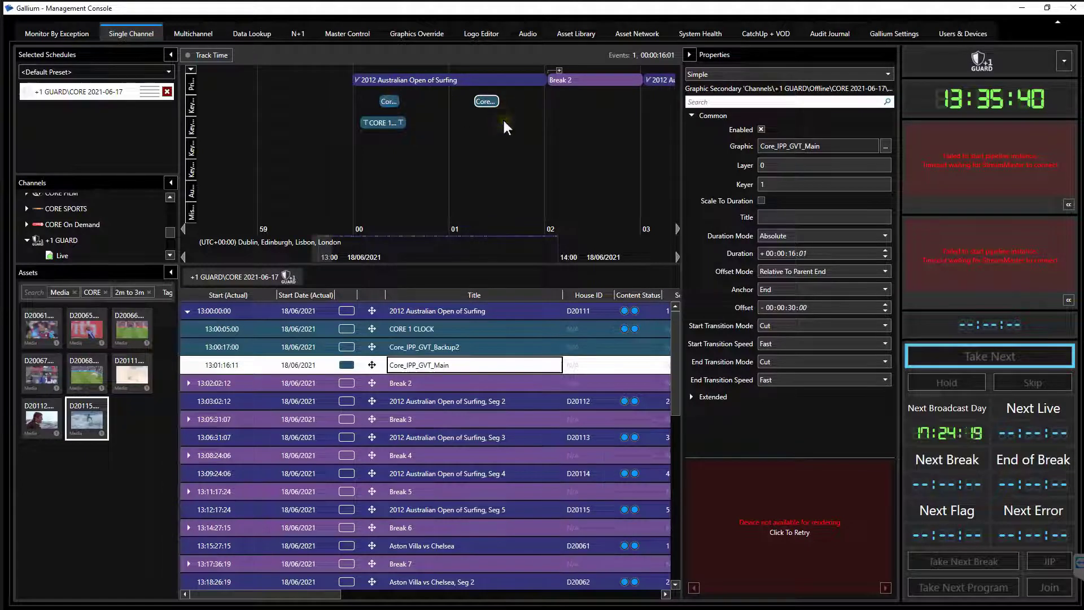
- Add a Graphic Secondary child to the first surfing segment, searching for SQZ and choosing Core_SQZ_GVT_Main
{"action": "left_click", "coordinate": [465, 79]}
{"action": "right_click", "coordinate": [467, 79]}
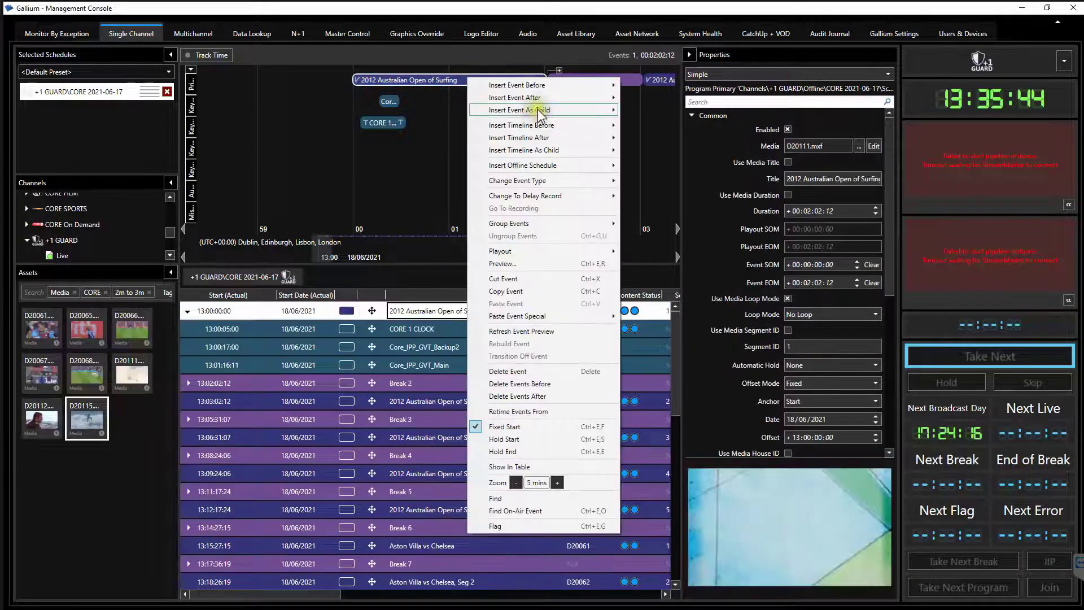
{"action": "mouse_move", "coordinate": [537, 111]}
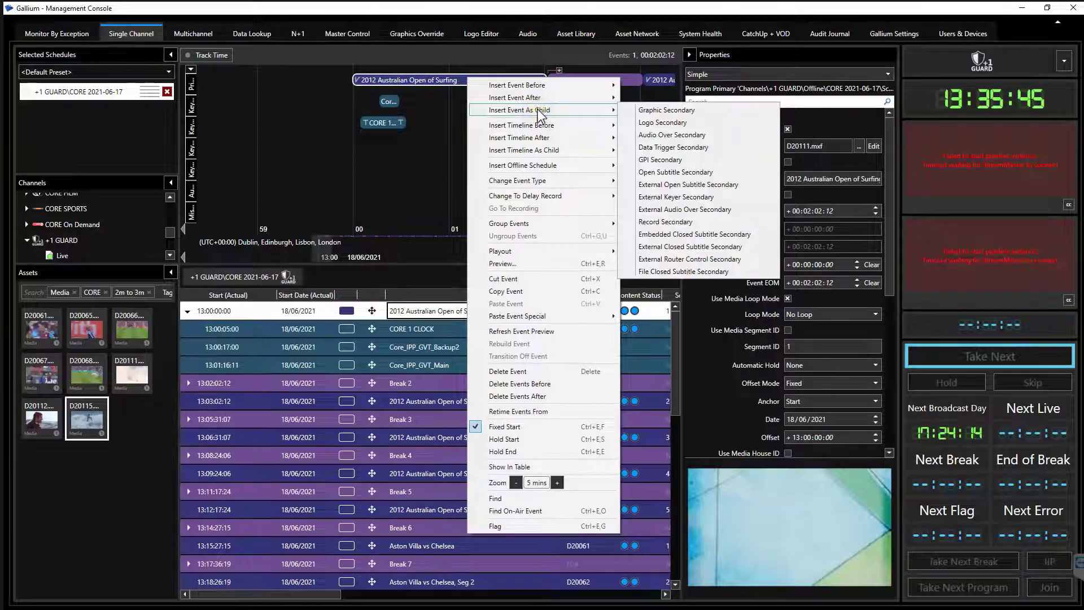
{"action": "left_click", "coordinate": [678, 110]}
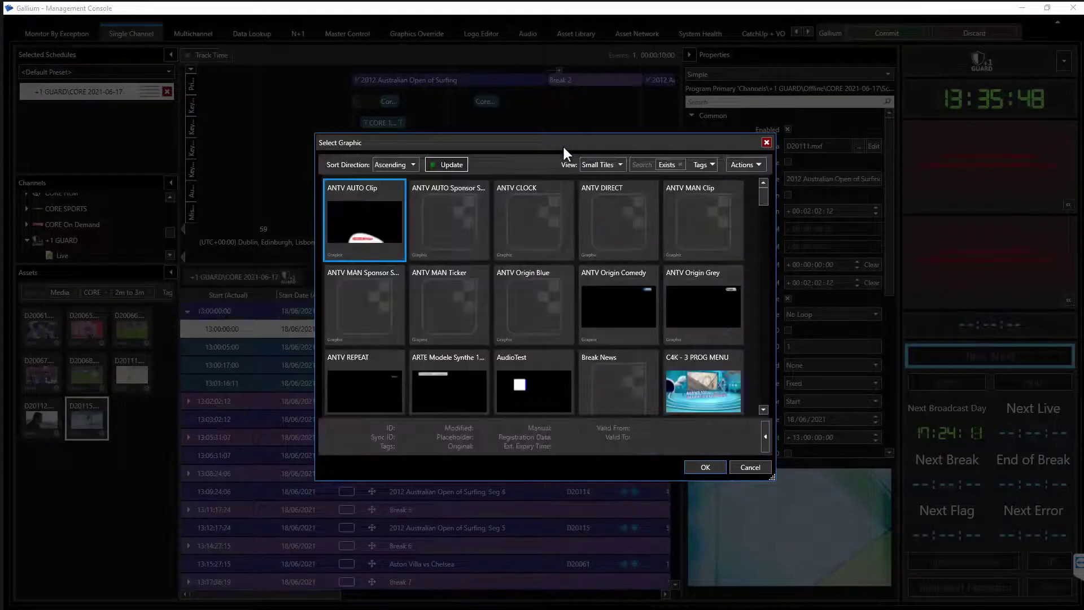
{"action": "left_click", "coordinate": [643, 164]}
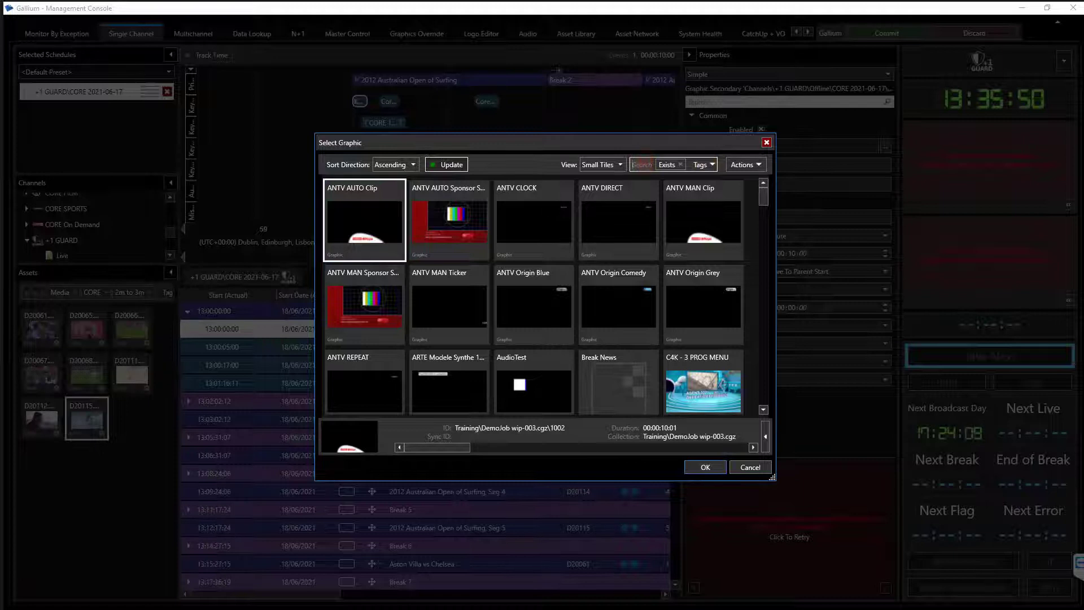
{"action": "type", "text": "SQZ"}
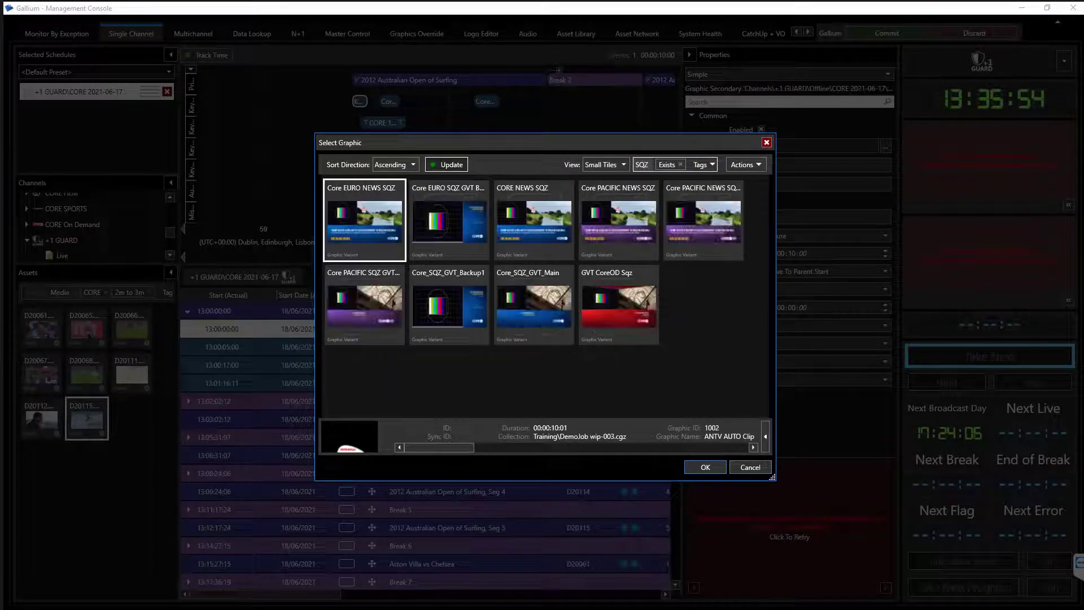
{"action": "left_click", "coordinate": [543, 296]}
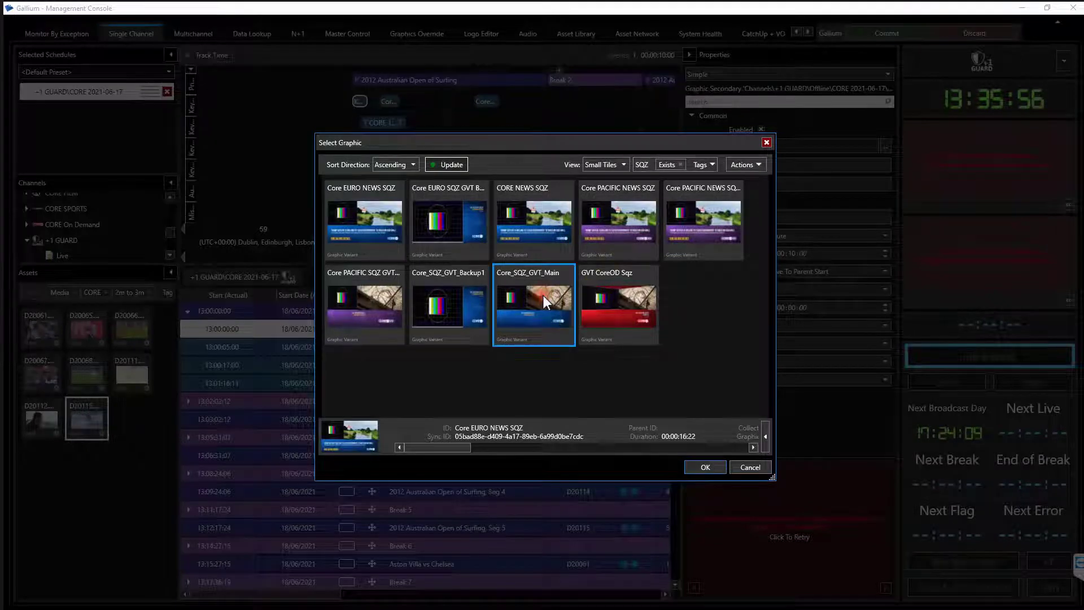
{"action": "left_click", "coordinate": [720, 467]}
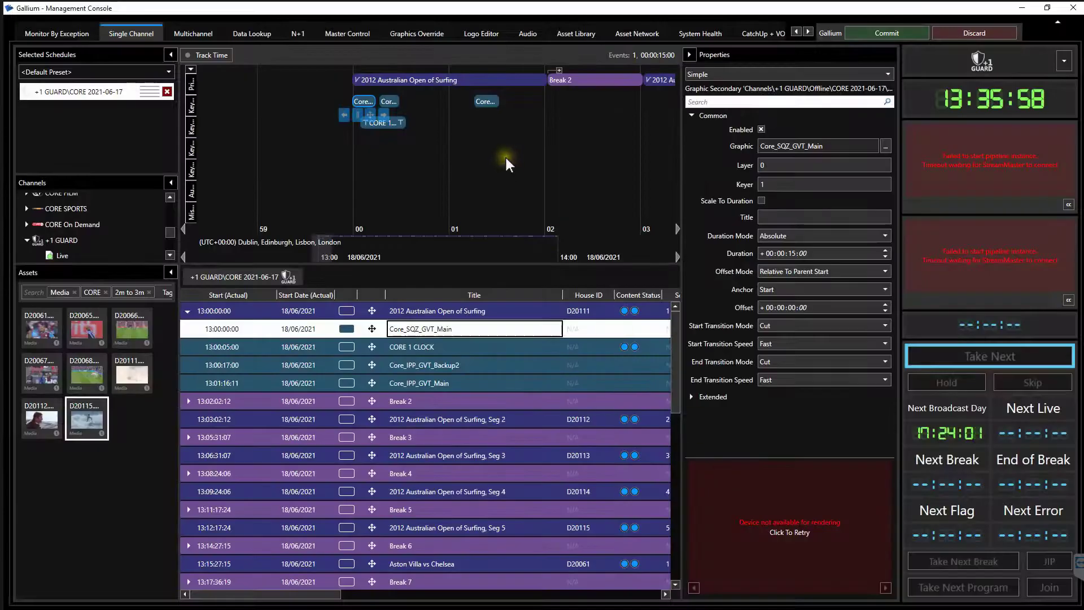
- Time the Core_SQZ_GVT_Main event Relative To Parent End with anchor End and an offset of minus 5 seconds
{"action": "left_click", "coordinate": [814, 273]}
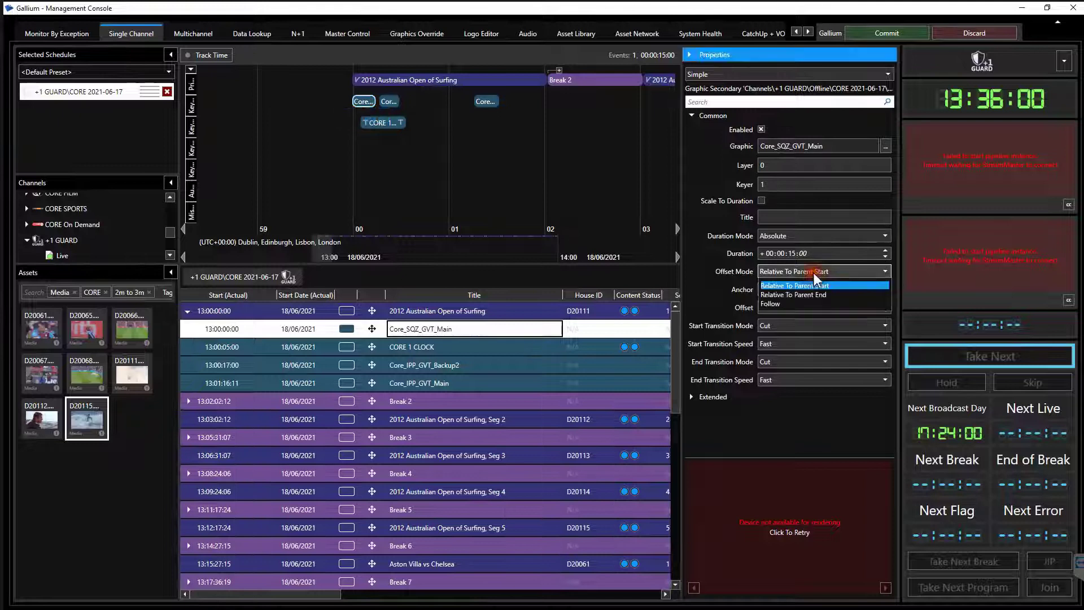
{"action": "left_click", "coordinate": [810, 293]}
{"action": "left_click", "coordinate": [810, 291]}
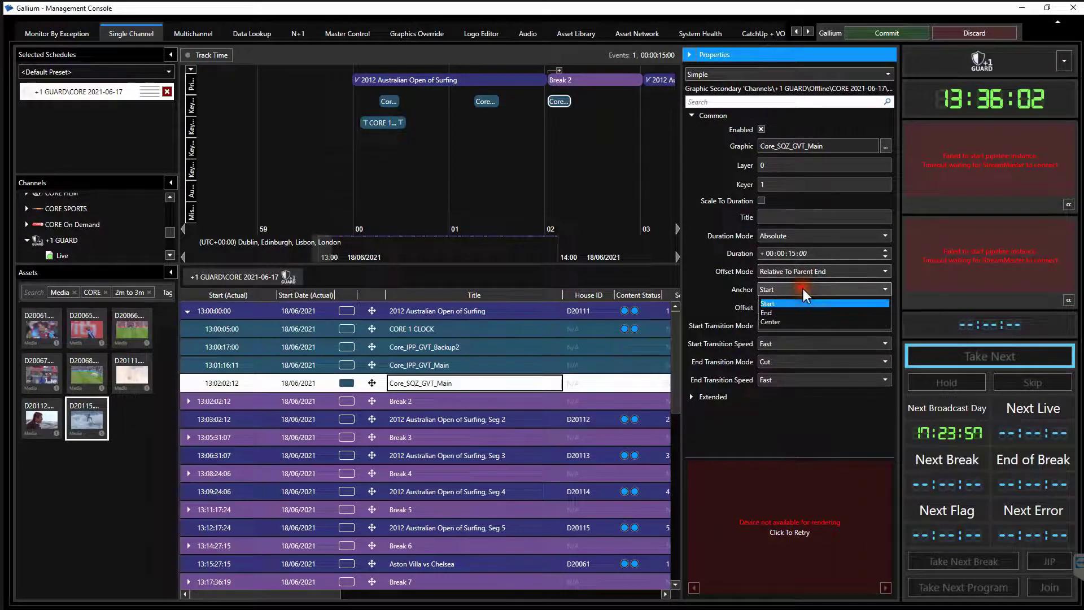
{"action": "left_click", "coordinate": [792, 312]}
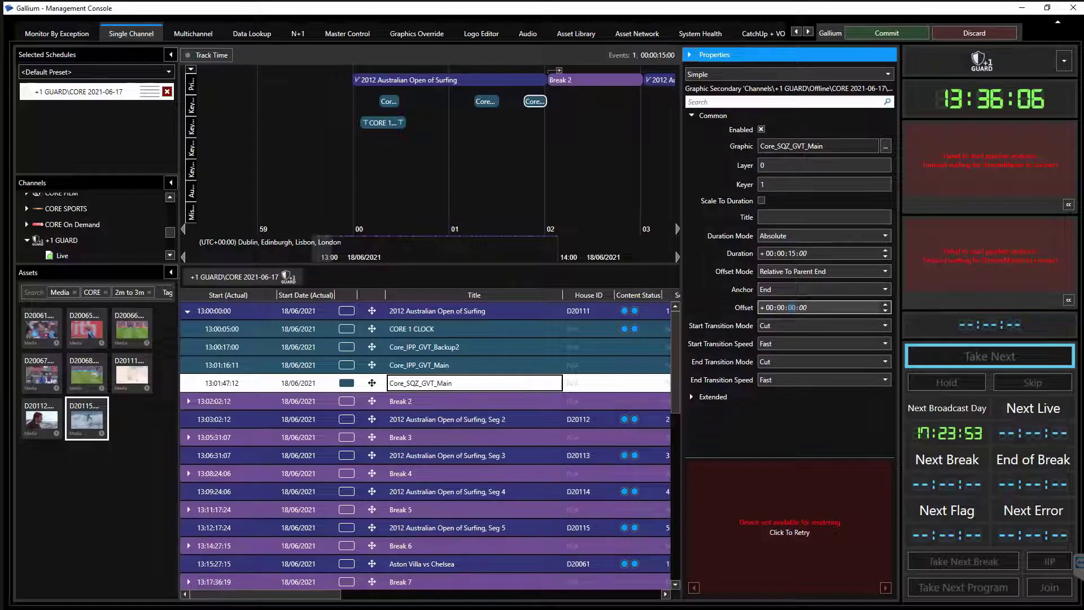
{"action": "key", "text": "minus"}
- Add an Audio Over Secondary child to the first surfing segment, searching for ASTON and choosing Core_Aston Villa vs Chelsea_Next.wav
{"action": "right_click", "coordinate": [470, 82]}
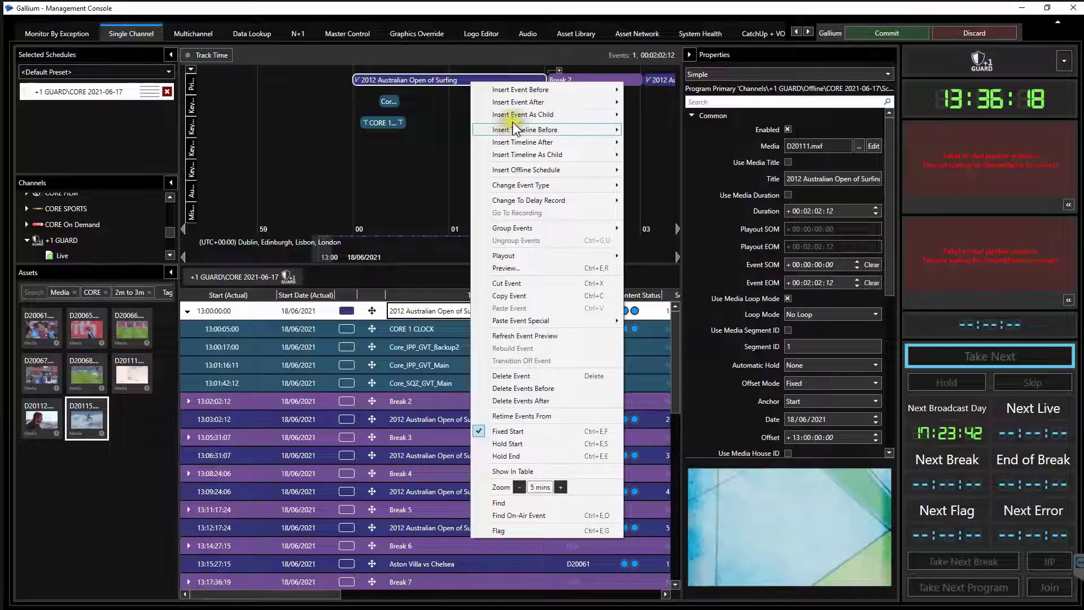
{"action": "mouse_move", "coordinate": [514, 116]}
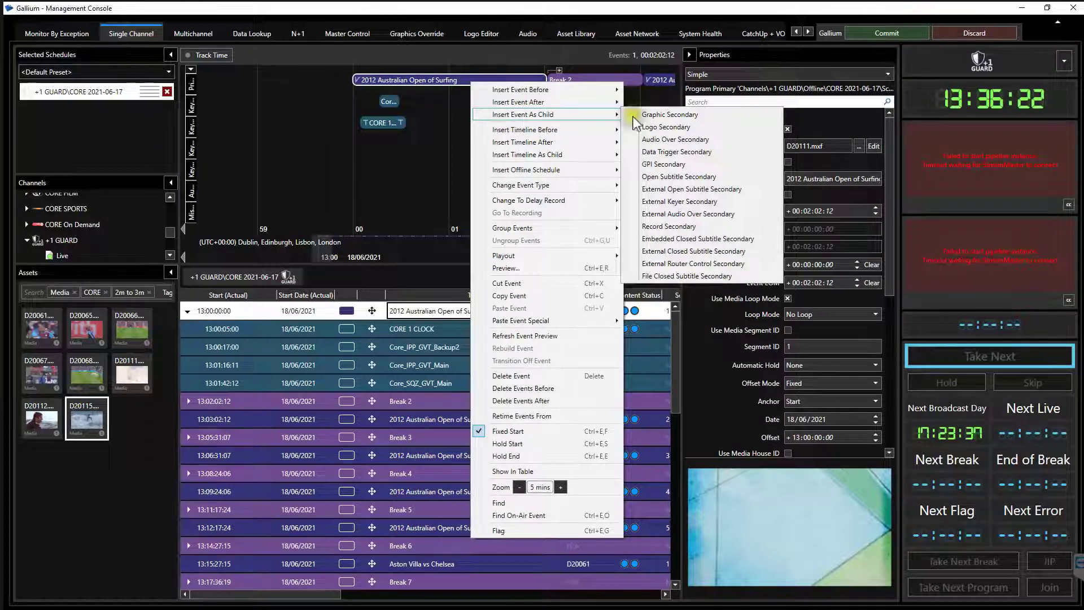
{"action": "left_click", "coordinate": [684, 139]}
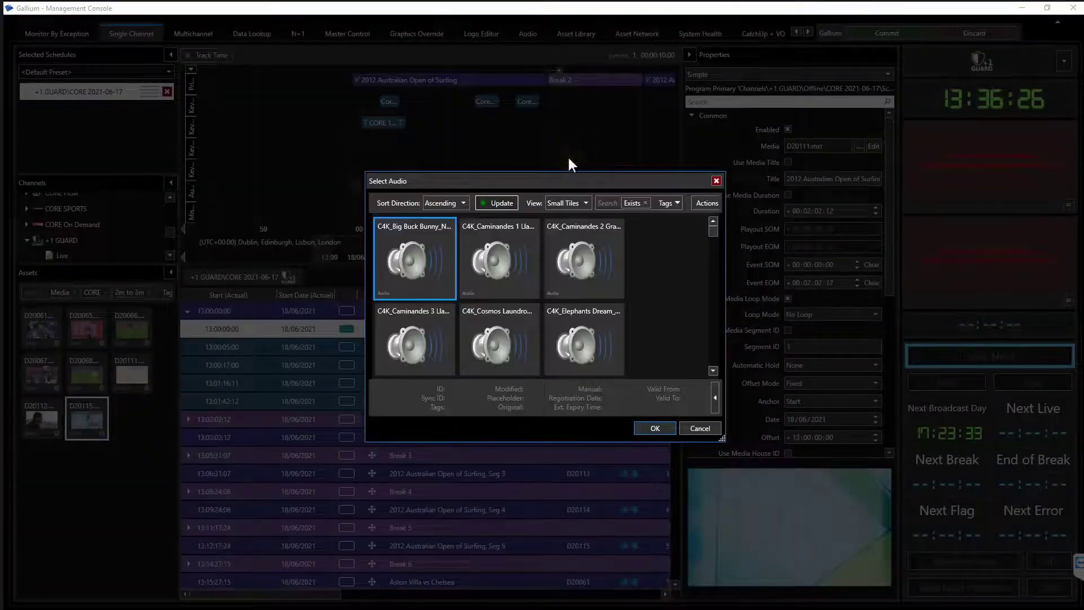
{"action": "scroll", "coordinate": [544, 275], "scroll_direction": "down", "scroll_amount": 3}
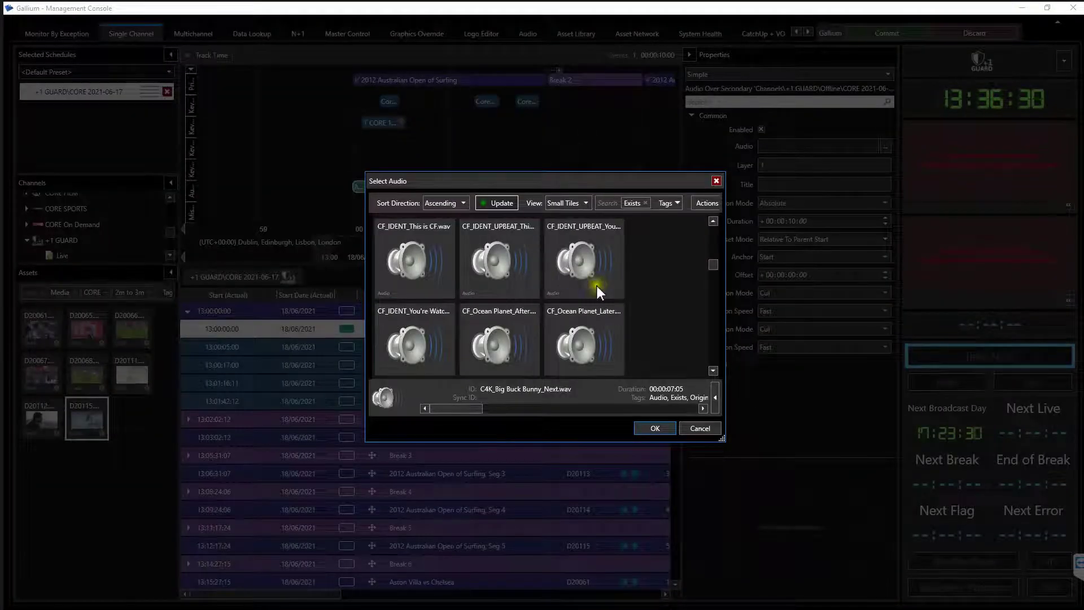
{"action": "left_click", "coordinate": [611, 208]}
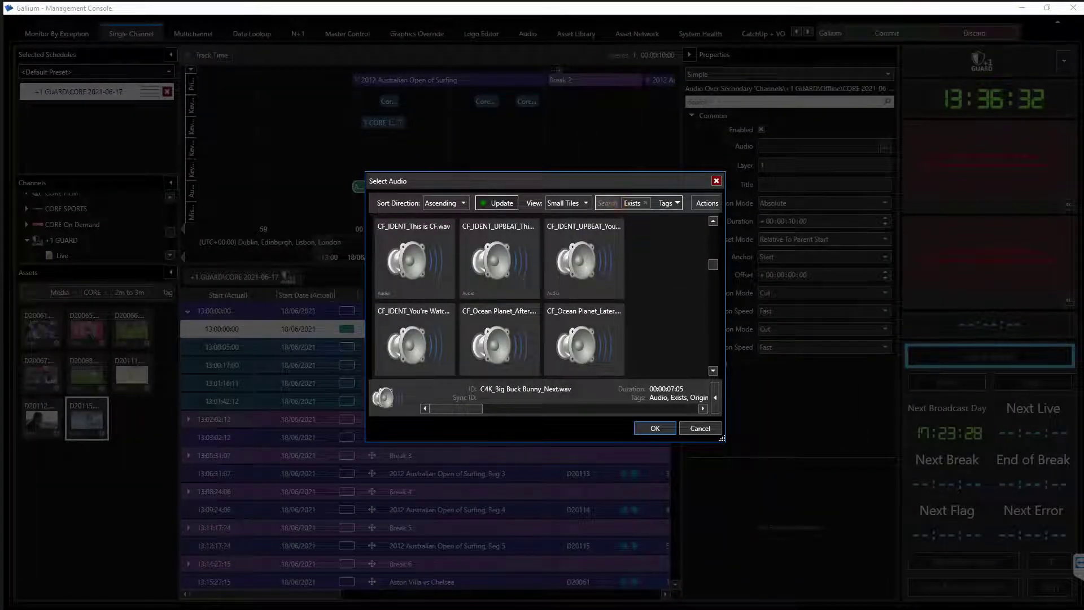
{"action": "type", "text": "ASTON"}
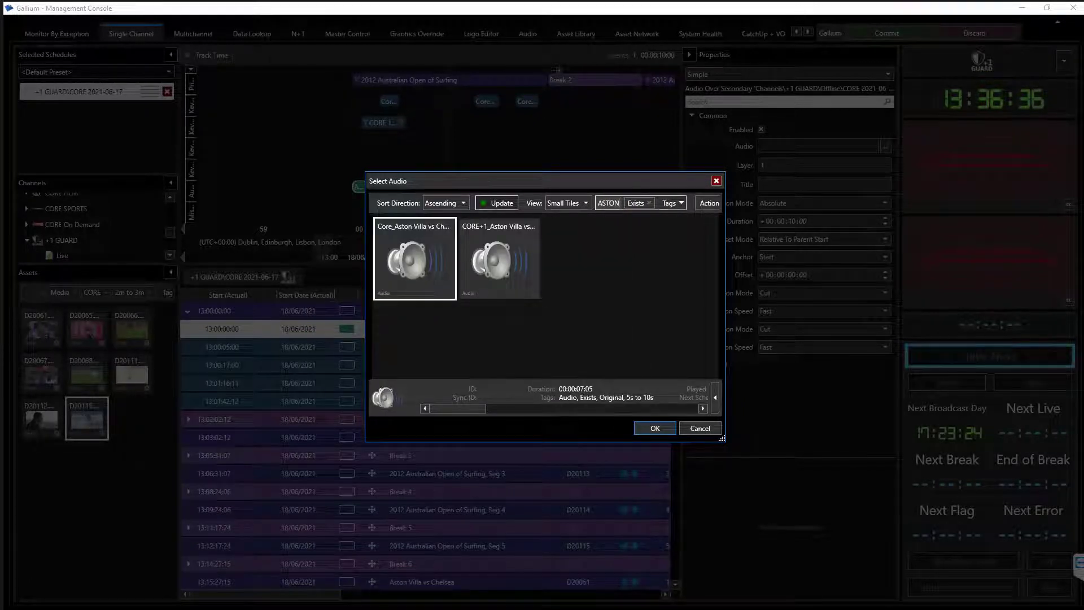
{"action": "left_click", "coordinate": [410, 255]}
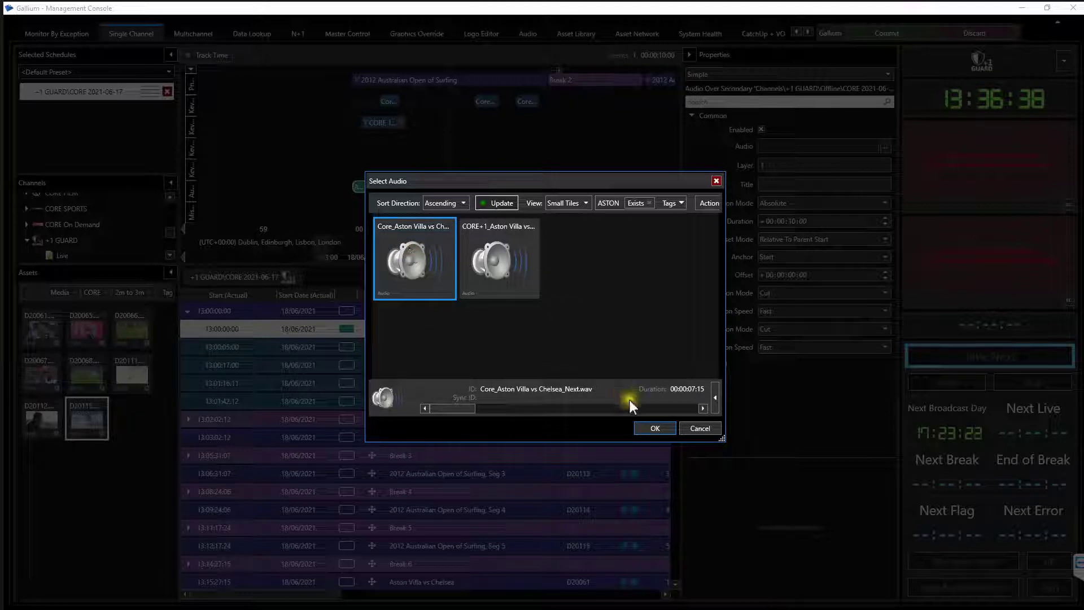
{"action": "left_click", "coordinate": [654, 428]}
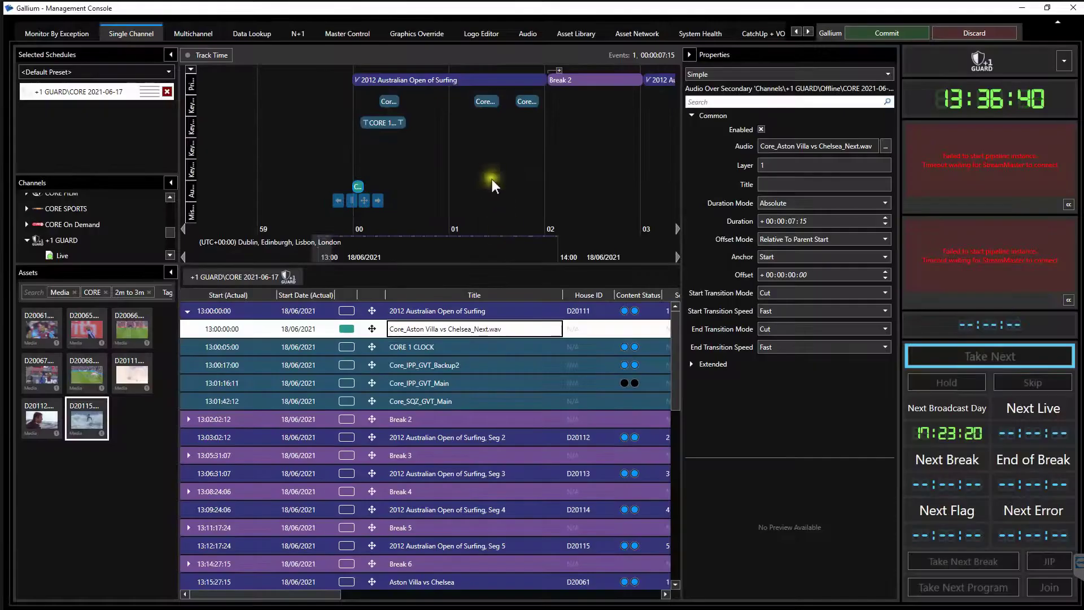
- Set the Core_Aston Villa vs Chelsea_Next.wav event's offset mode to Relative To Parent End and its anchor to End
{"action": "left_click", "coordinate": [808, 239]}
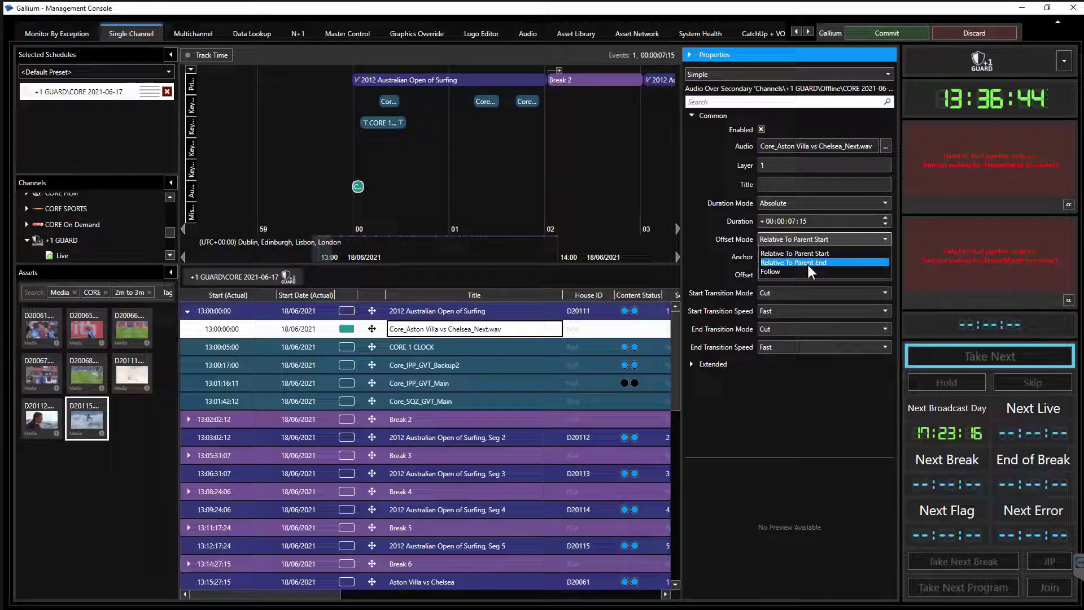
{"action": "left_click", "coordinate": [807, 263]}
{"action": "left_click", "coordinate": [794, 255]}
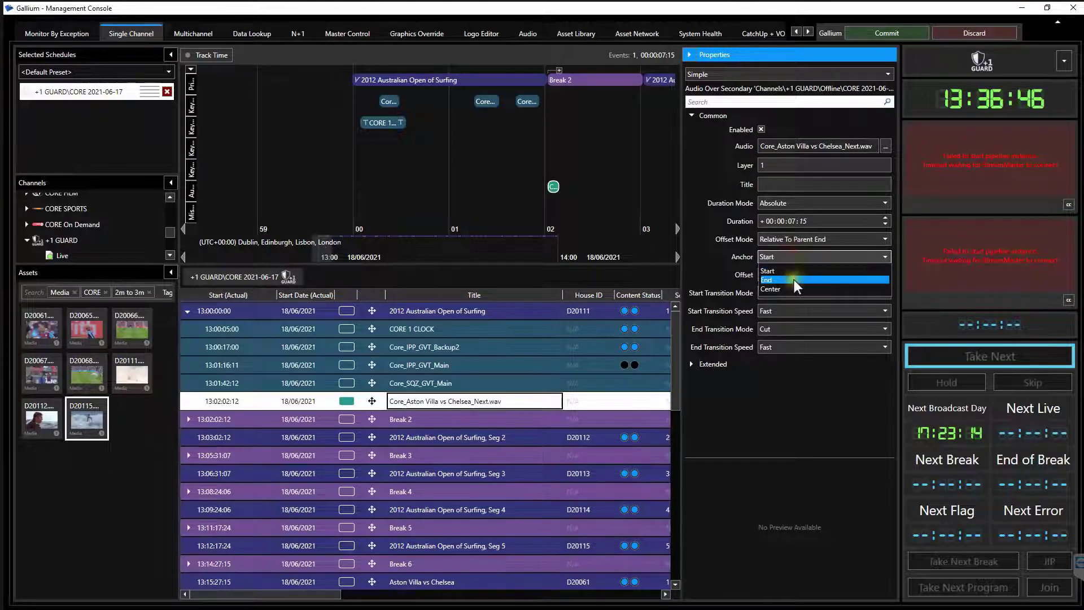
{"action": "left_click", "coordinate": [794, 279]}
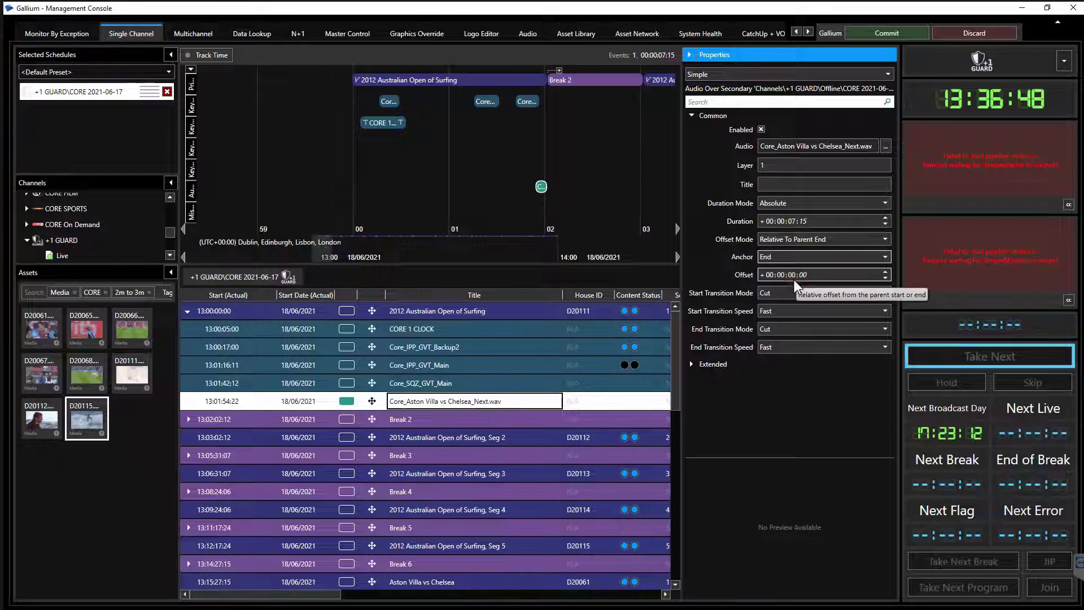
- Offset the Aston Villa vs Chelsea audio event by minus 7 seconds from the parent end and commit the schedule changes
{"action": "left_click", "coordinate": [794, 280]}
{"action": "key", "text": "minus"}
{"action": "type", "text": "7"}
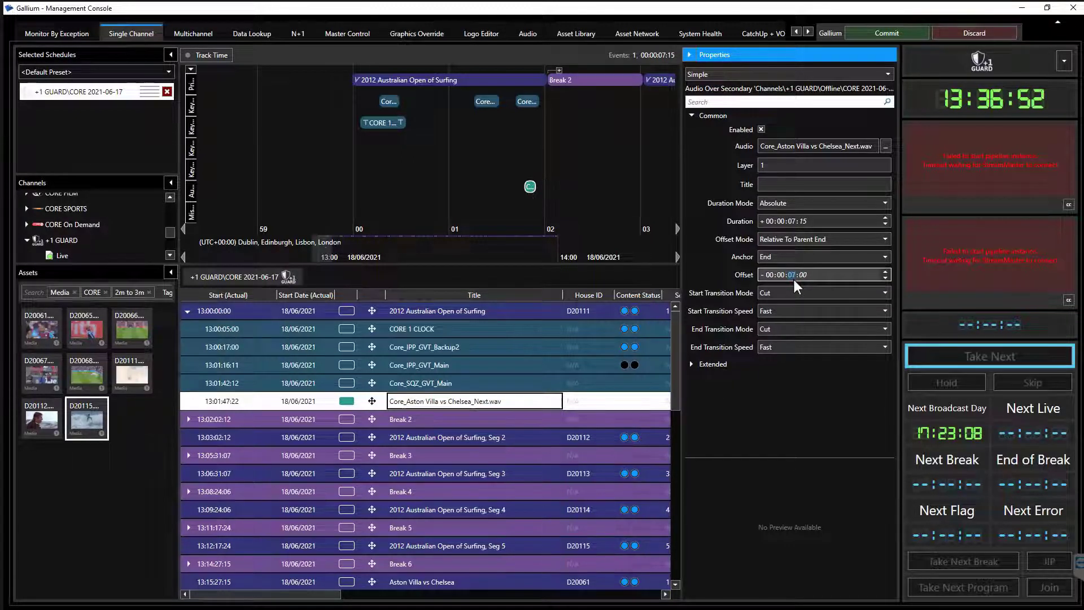
{"action": "left_click", "coordinate": [891, 34]}
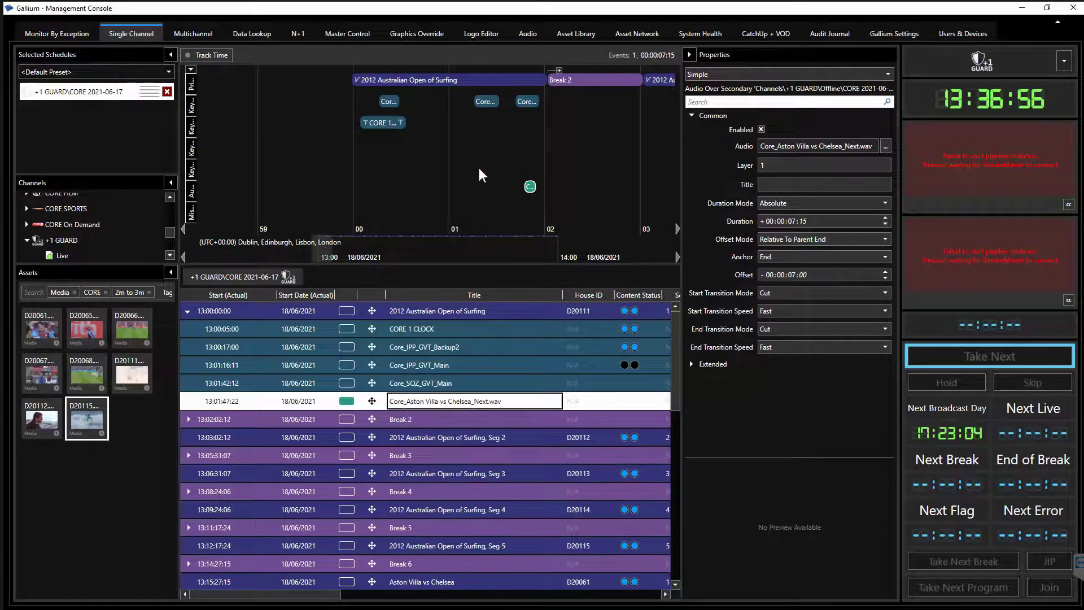
- Insert the CORE ONE HD Logo timeline as a child of the first 2012 Australian Open of Surfing segment and commit the change
{"action": "left_click", "coordinate": [456, 77]}
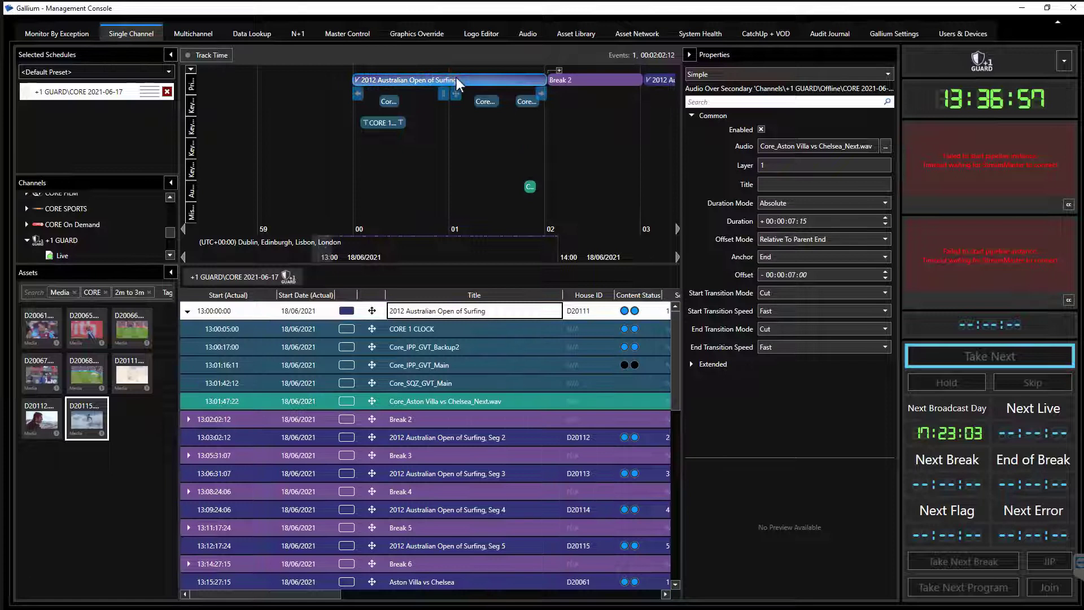
{"action": "right_click", "coordinate": [457, 78]}
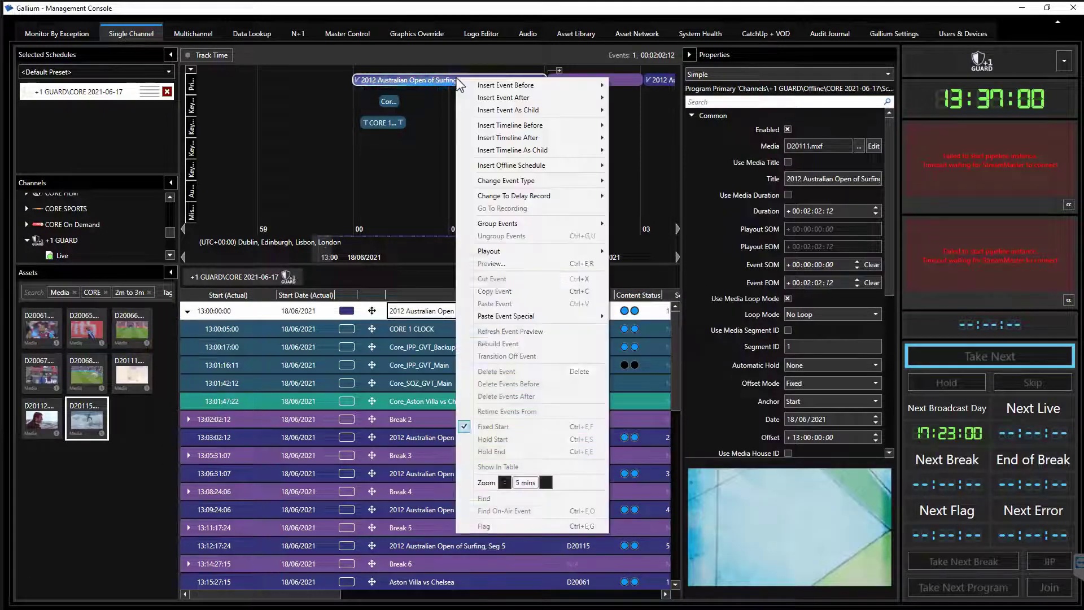
{"action": "mouse_move", "coordinate": [508, 112]}
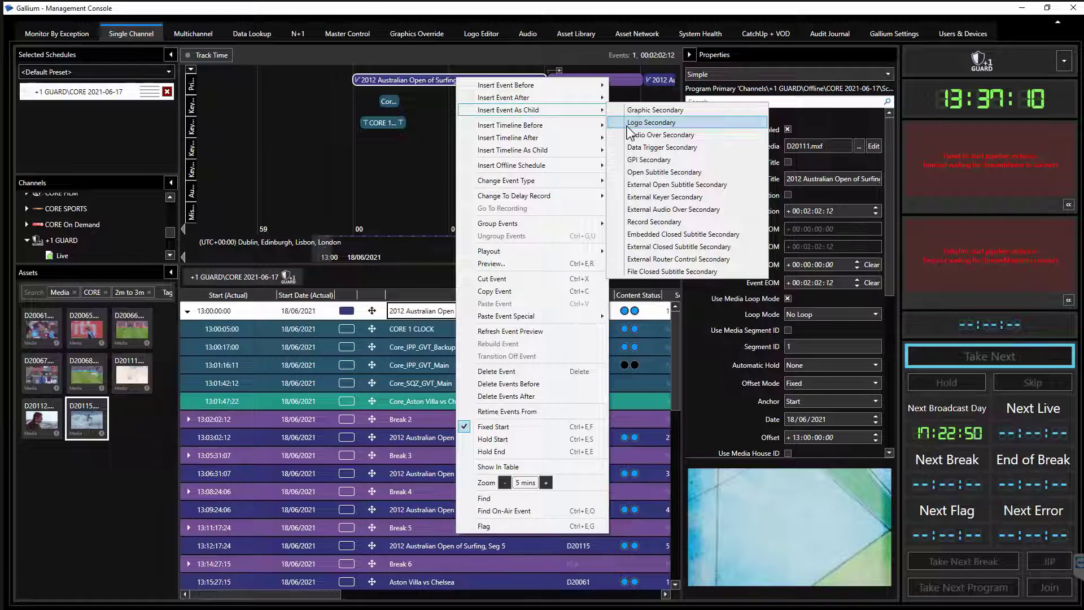
{"action": "mouse_move", "coordinate": [526, 152]}
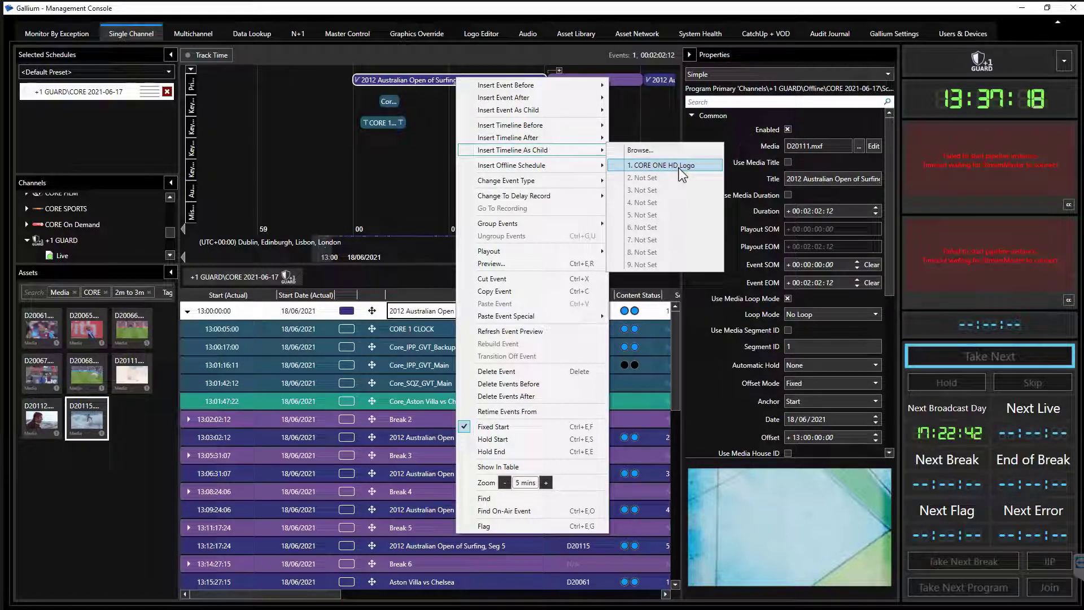
{"action": "left_click", "coordinate": [644, 168]}
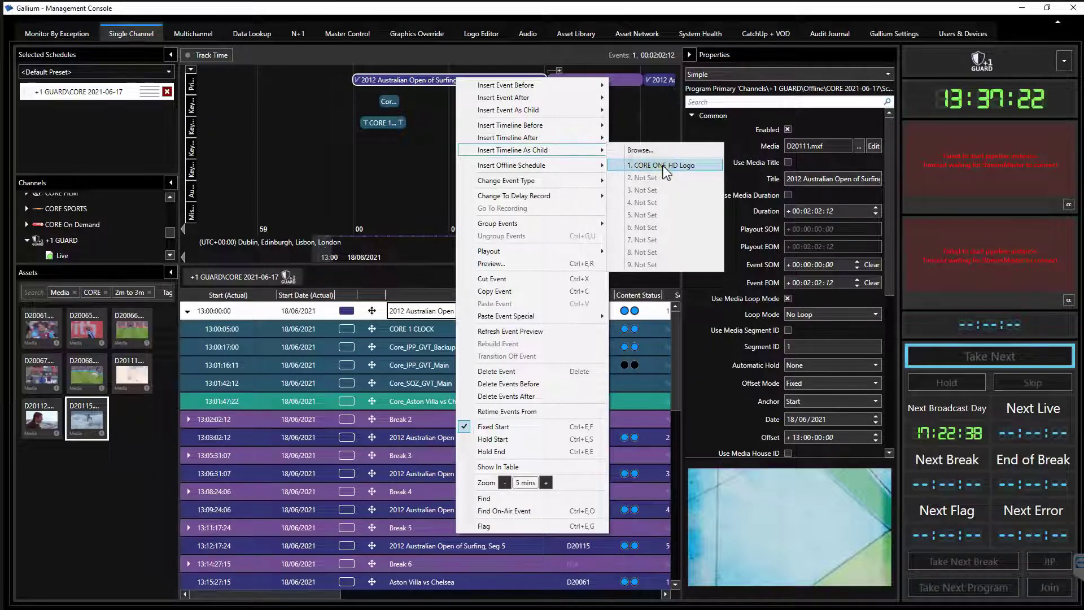
{"action": "left_click", "coordinate": [664, 166]}
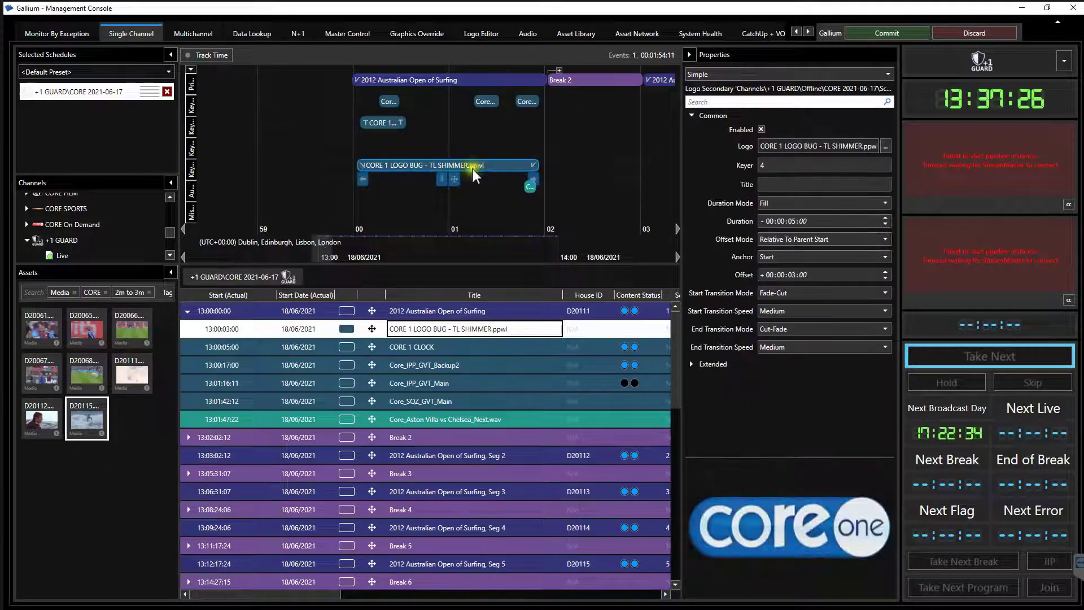
{"action": "mouse_move", "coordinate": [453, 165]}
{"action": "left_click", "coordinate": [804, 226]}
{"action": "left_click", "coordinate": [877, 34]}
- Paste a copy of the CORE 1 LOGO BUG - TL SHIMMER.ppwl event under 2012 Australian Open of Surfing, Seg 2 and commit it
{"action": "left_click_drag", "start_coordinate": [637, 165], "coordinate": [419, 162]}
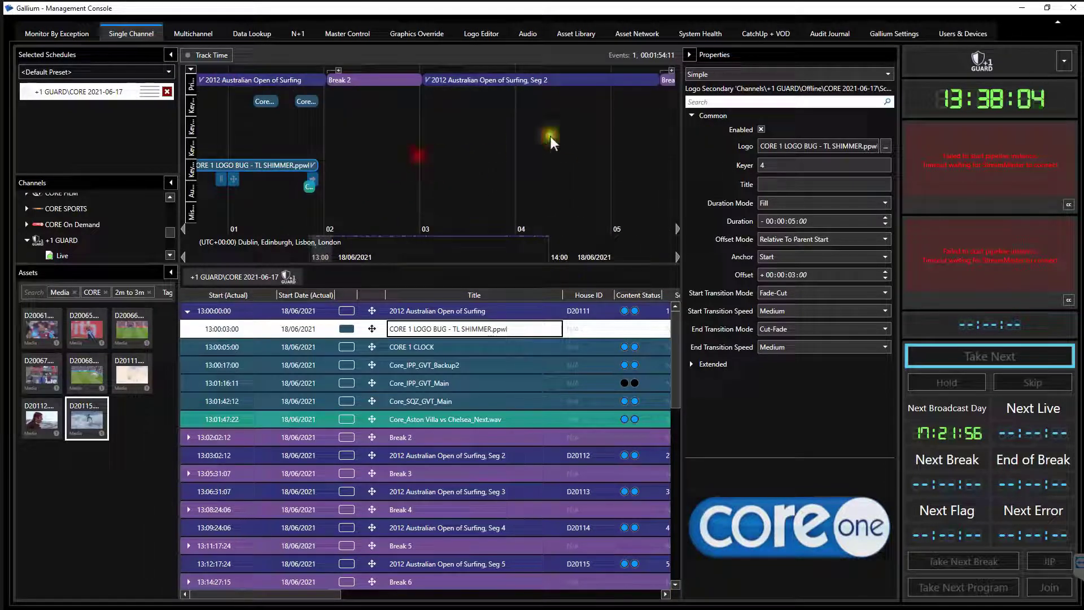
{"action": "left_click", "coordinate": [582, 80]}
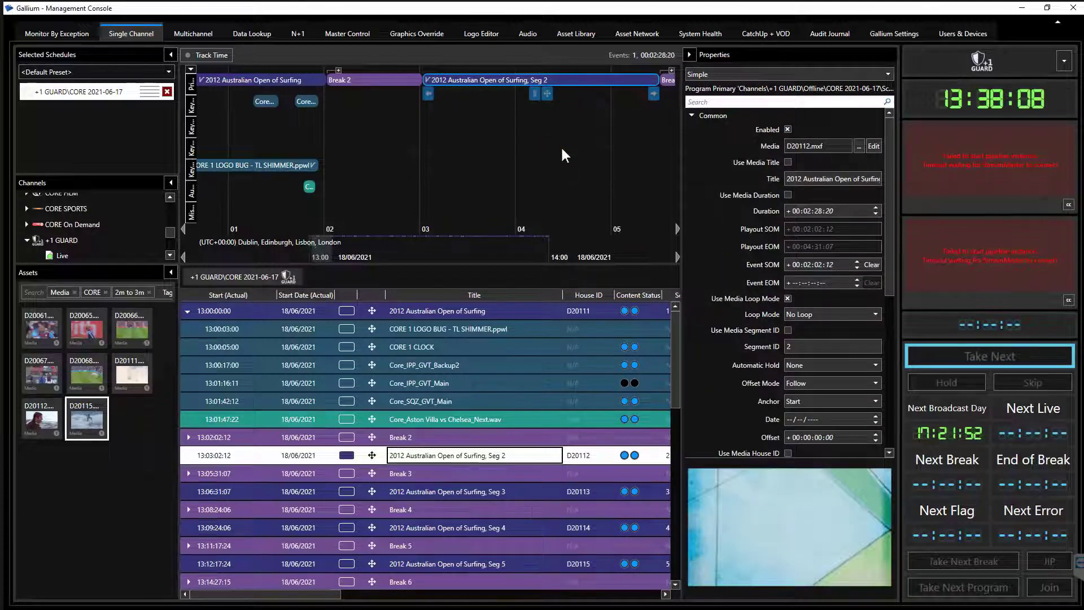
{"action": "key", "text": "ctrl+v"}
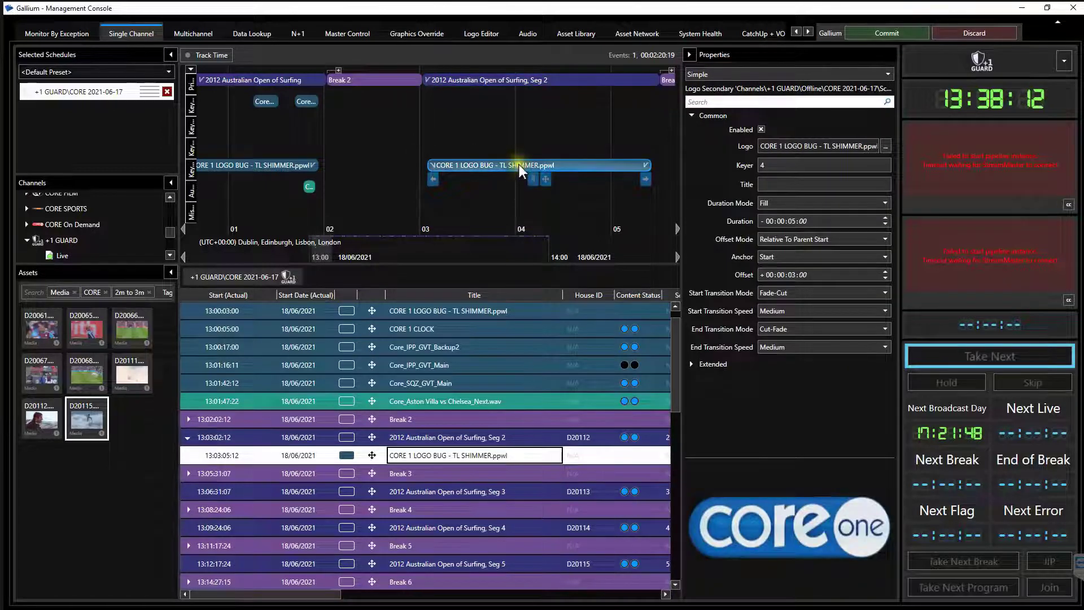
{"action": "mouse_move", "coordinate": [572, 79]}
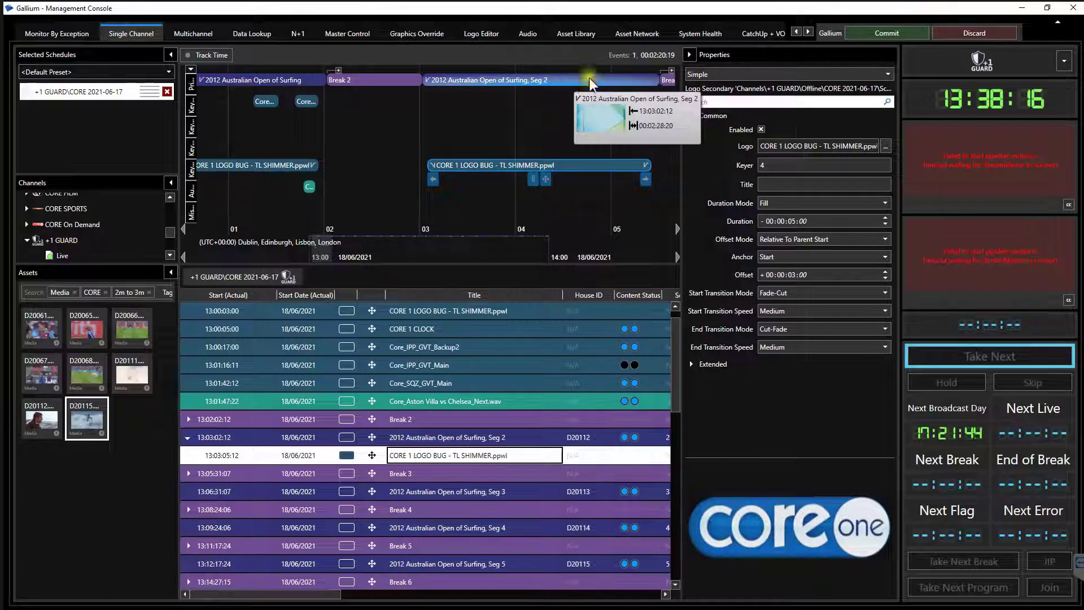
{"action": "left_click", "coordinate": [881, 31]}
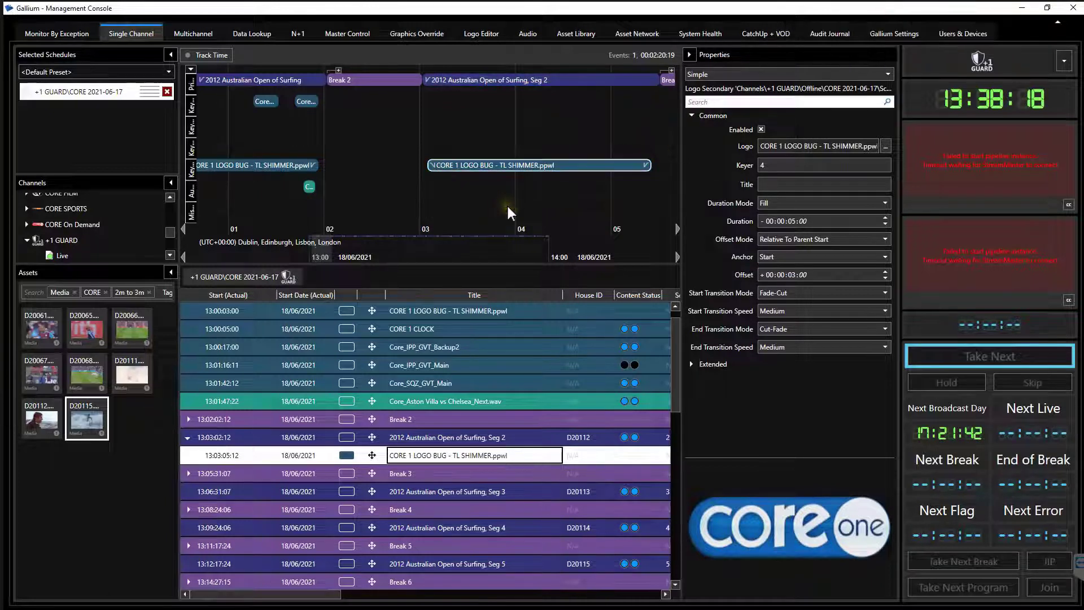